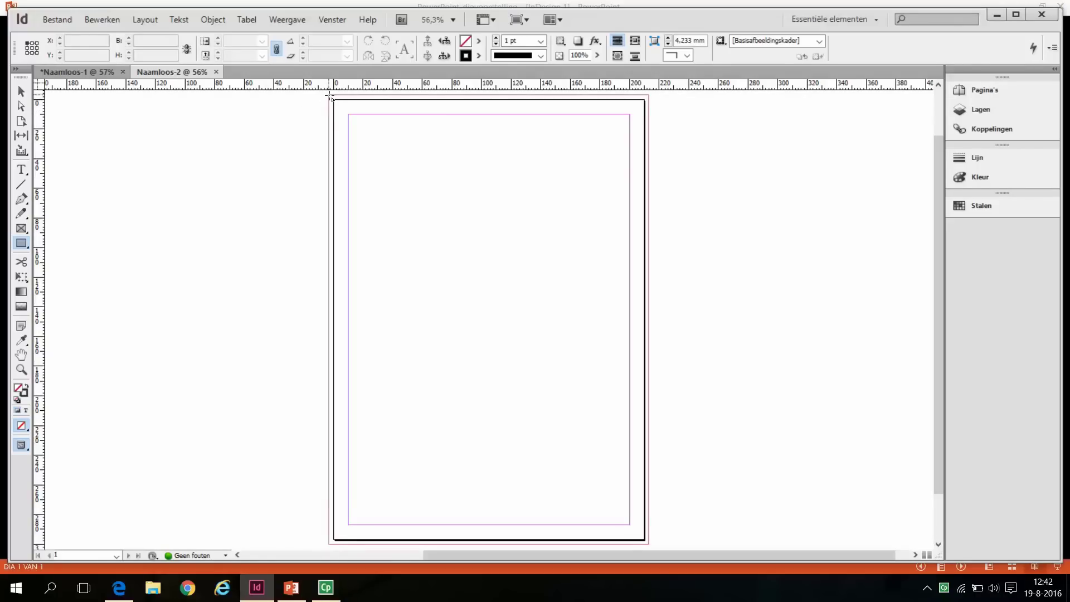
- Draw a header rectangle about 216 × 63 mm across the page top to the bleed and fill it with C=100 M=0 Y=0 K=0
{"action": "left_click_drag", "start_coordinate": [330, 96], "coordinate": [648, 188]}
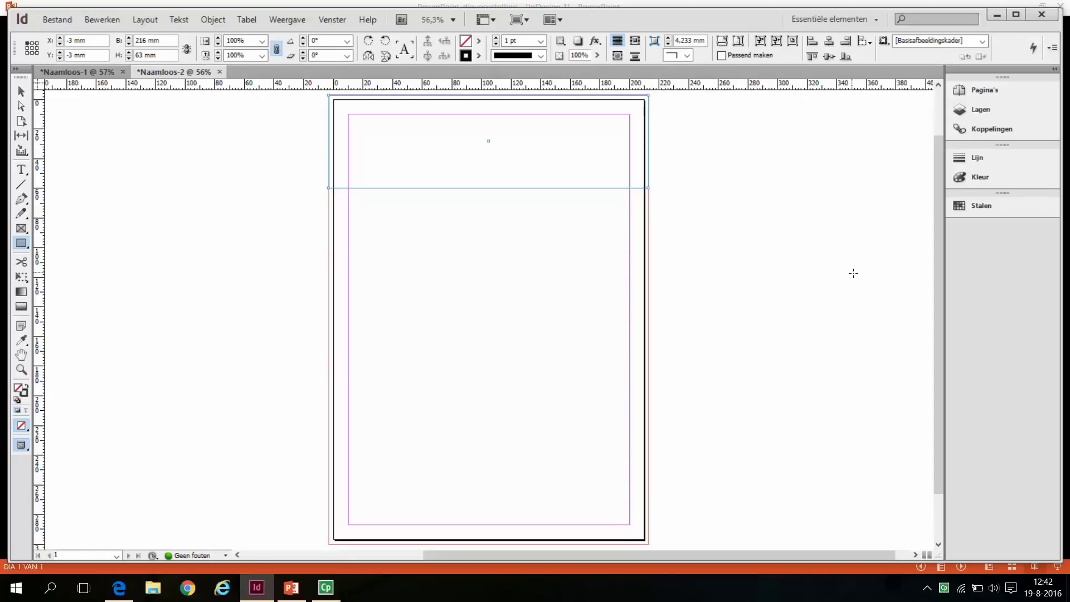
{"action": "left_click", "coordinate": [985, 205]}
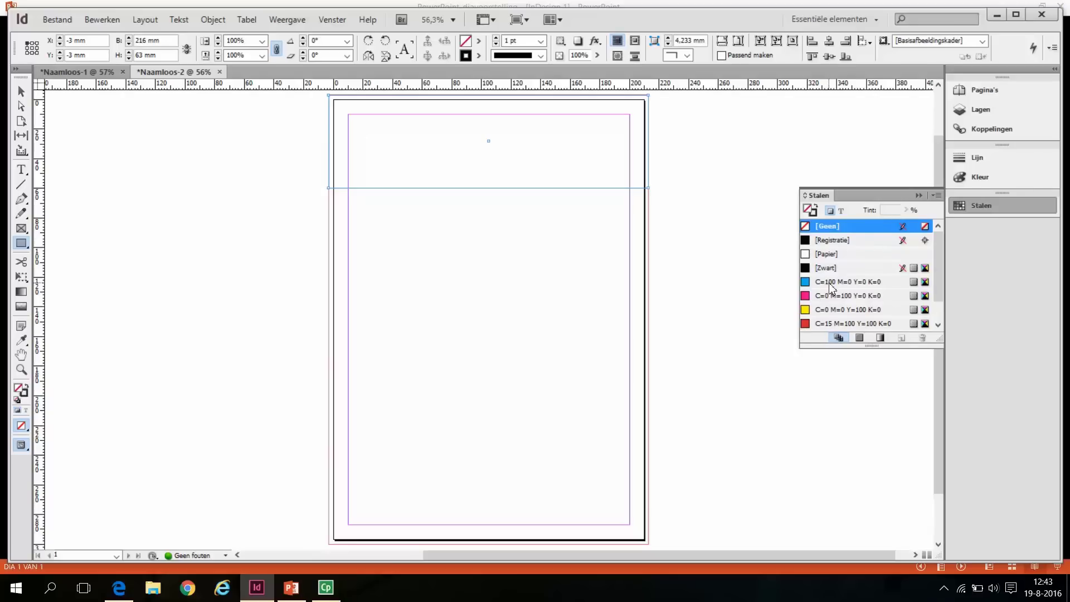
{"action": "scroll", "coordinate": [832, 286], "scroll_direction": "down", "scroll_amount": 1}
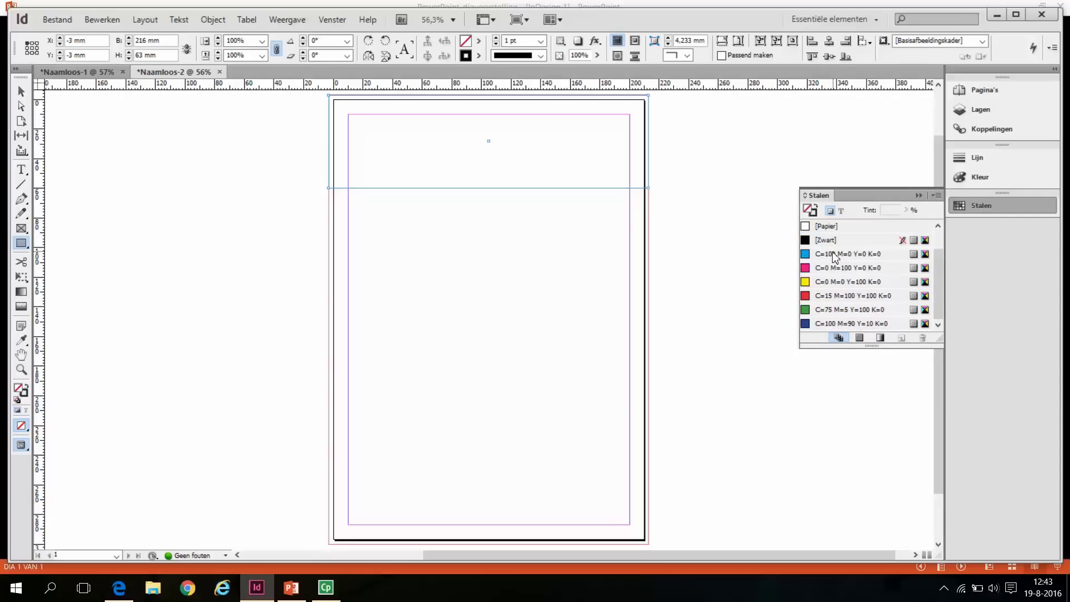
{"action": "left_click", "coordinate": [832, 253]}
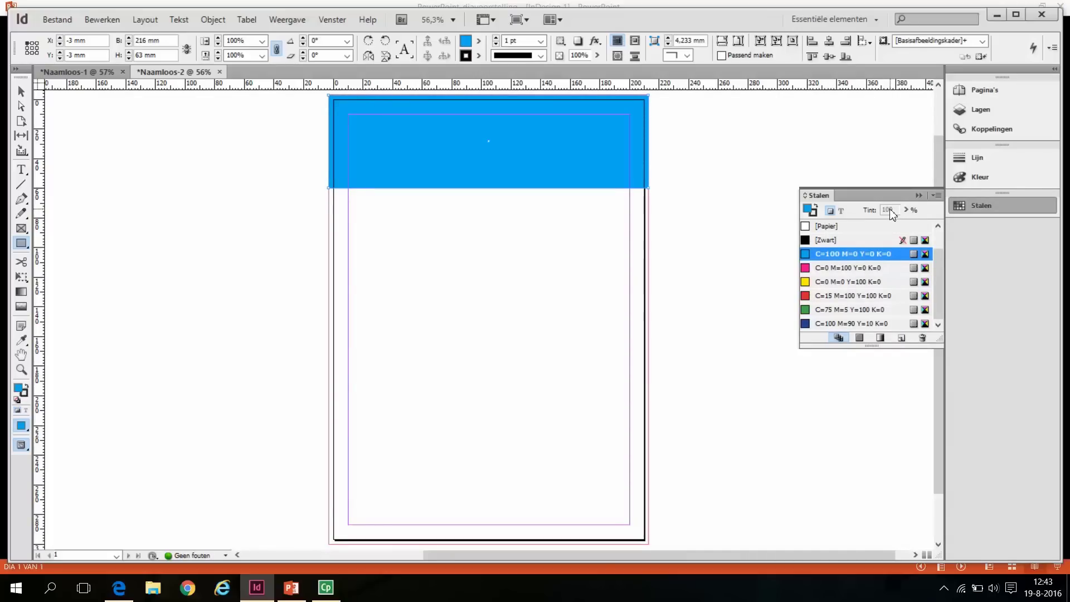
- Try adjusting the tint of the header rectangle's cyan fill and close the swatches
{"action": "left_click_drag", "start_coordinate": [934, 270], "coordinate": [938, 245]}
{"action": "left_click", "coordinate": [906, 210]}
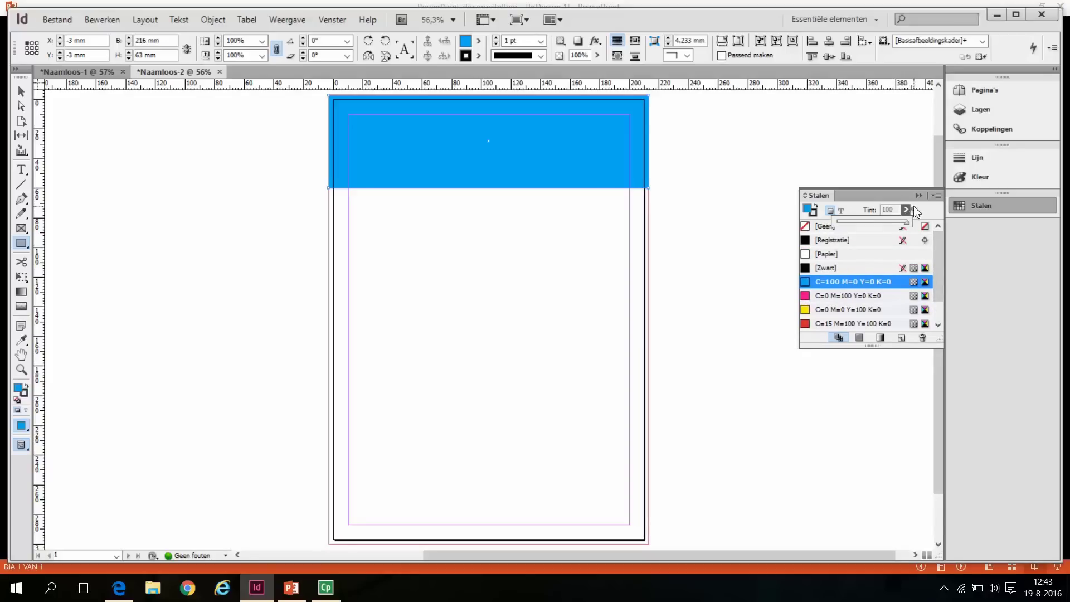
{"action": "mouse_move", "coordinate": [907, 223]}
{"action": "left_mouse_down"}
{"action": "mouse_move", "coordinate": [863, 224]}
{"action": "mouse_move", "coordinate": [896, 226]}
{"action": "left_mouse_up"}
{"action": "mouse_move", "coordinate": [896, 226]}
{"action": "left_mouse_down"}
{"action": "mouse_move", "coordinate": [917, 226]}
{"action": "mouse_move", "coordinate": [900, 227]}
{"action": "left_mouse_up"}
{"action": "left_click", "coordinate": [920, 194]}
{"action": "left_click", "coordinate": [919, 195]}
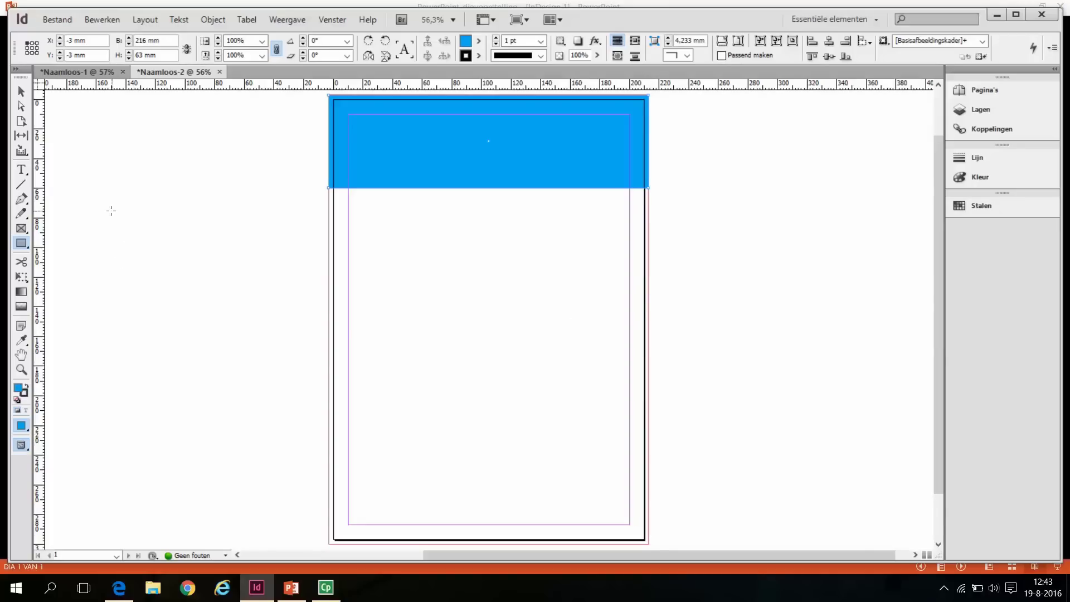
- Create a text frame about 190 × 42 mm between the margins on the blue header and enter the heading "Kop krant"
{"action": "left_click", "coordinate": [21, 170]}
{"action": "left_click", "coordinate": [350, 119]}
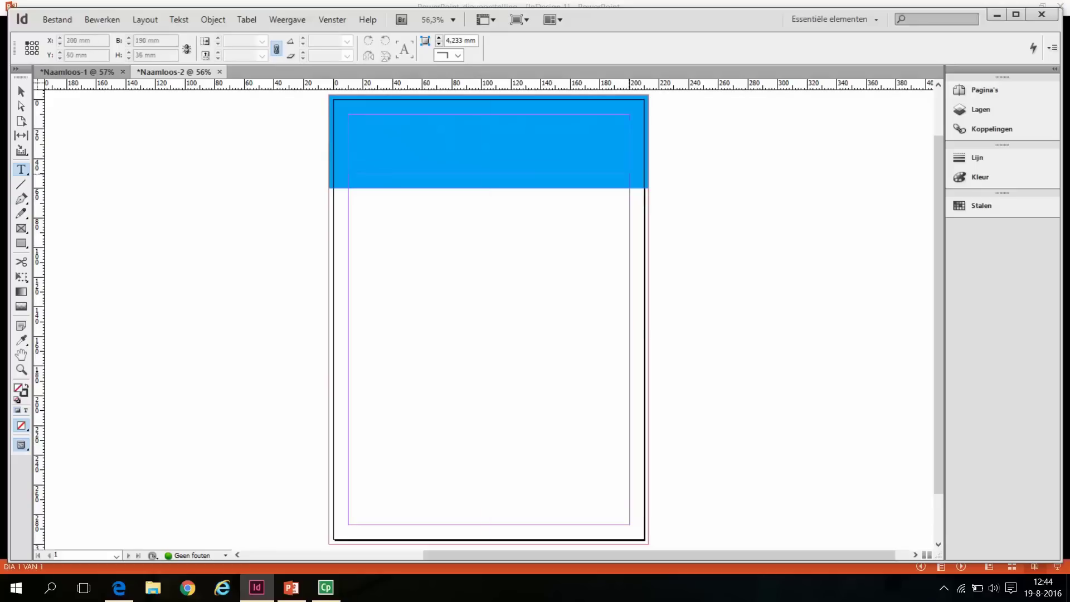
{"action": "left_click", "coordinate": [629, 180]}
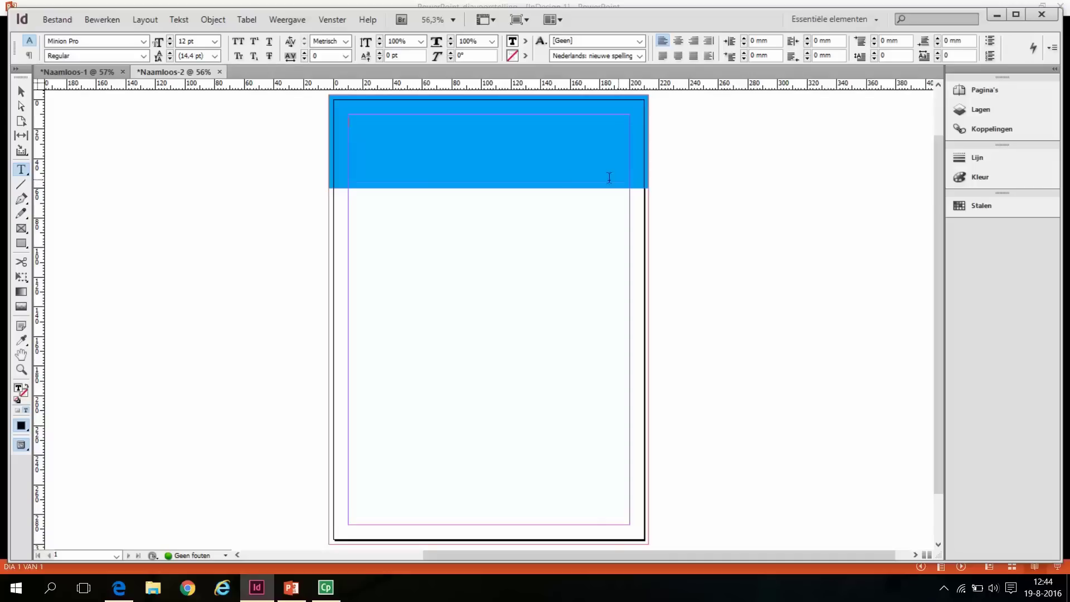
{"action": "left_click", "coordinate": [373, 143]}
{"action": "type", "text": "Kop"}
{"action": "type", "text": " h"}
- Select the heading "Kop krant" and set its font size to 72 pt
{"action": "left_click_drag", "start_coordinate": [382, 124], "coordinate": [346, 123]}
{"action": "left_click", "coordinate": [216, 41]}
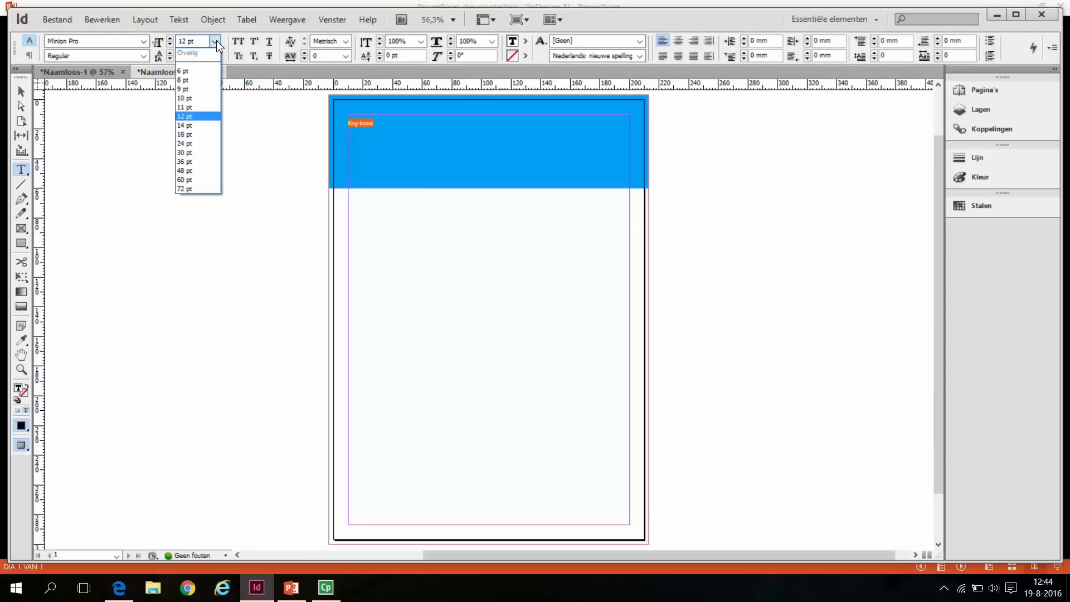
{"action": "left_click", "coordinate": [214, 180]}
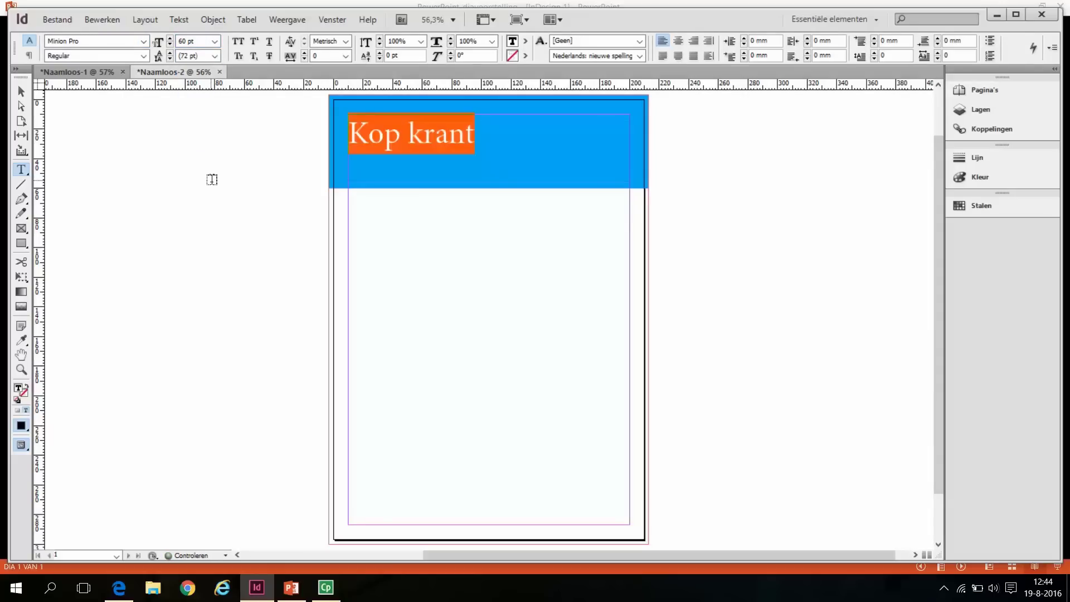
{"action": "left_click", "coordinate": [214, 41]}
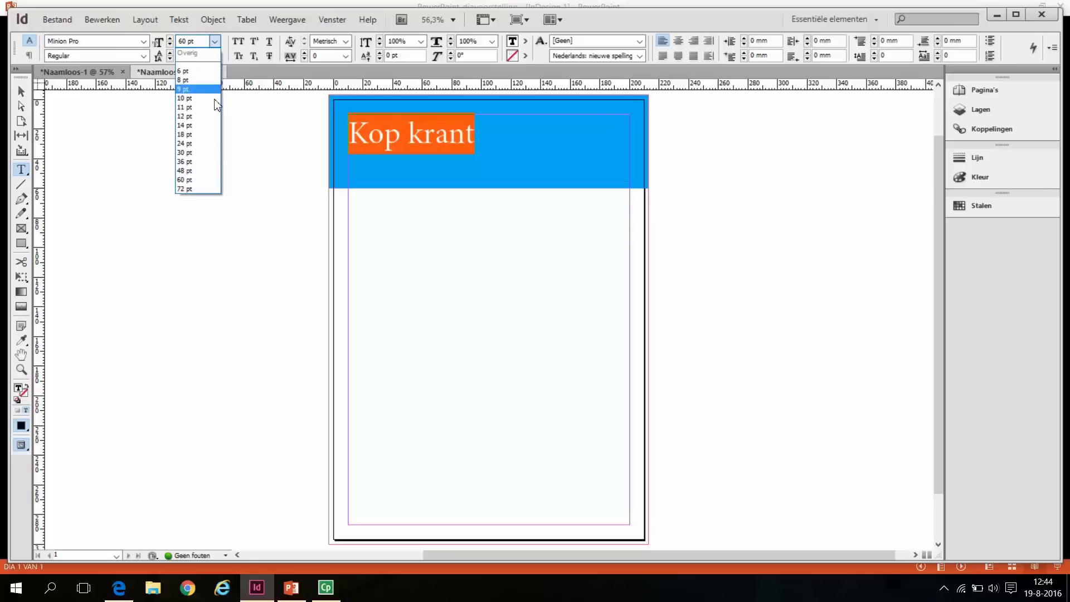
{"action": "left_click", "coordinate": [206, 189]}
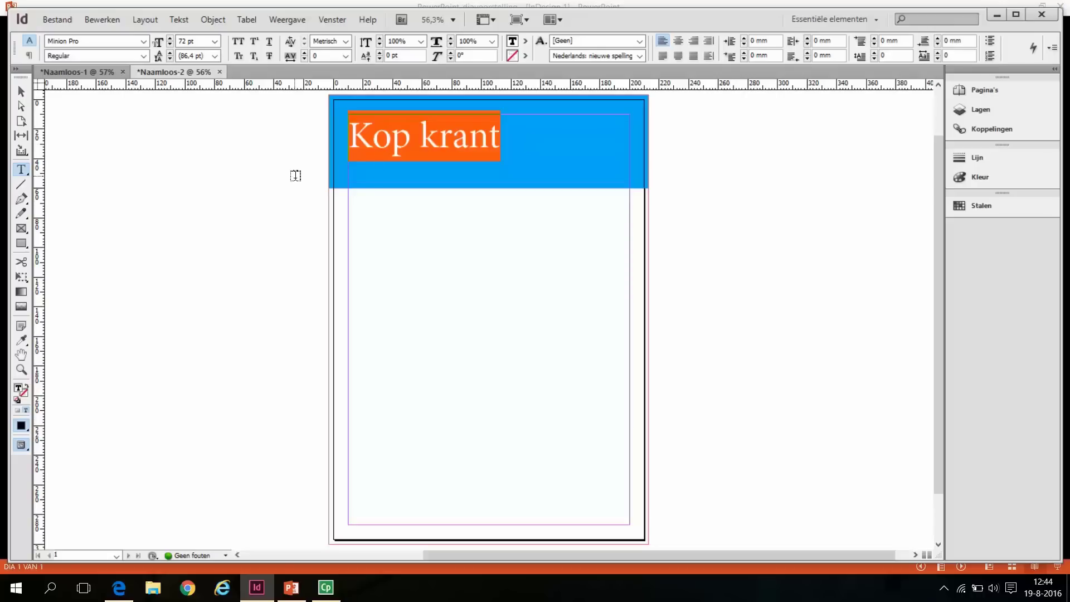
- Set the heading's font to Old English Text MT and centre the text in its frame
{"action": "left_click", "coordinate": [142, 42]}
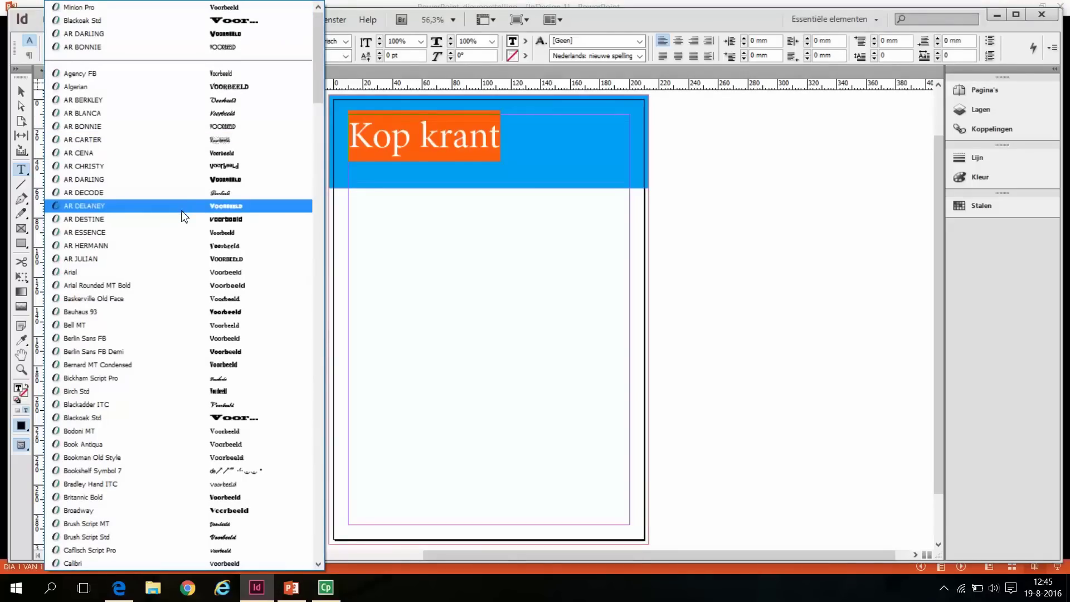
{"action": "scroll", "coordinate": [183, 217], "scroll_direction": "down", "scroll_amount": 12}
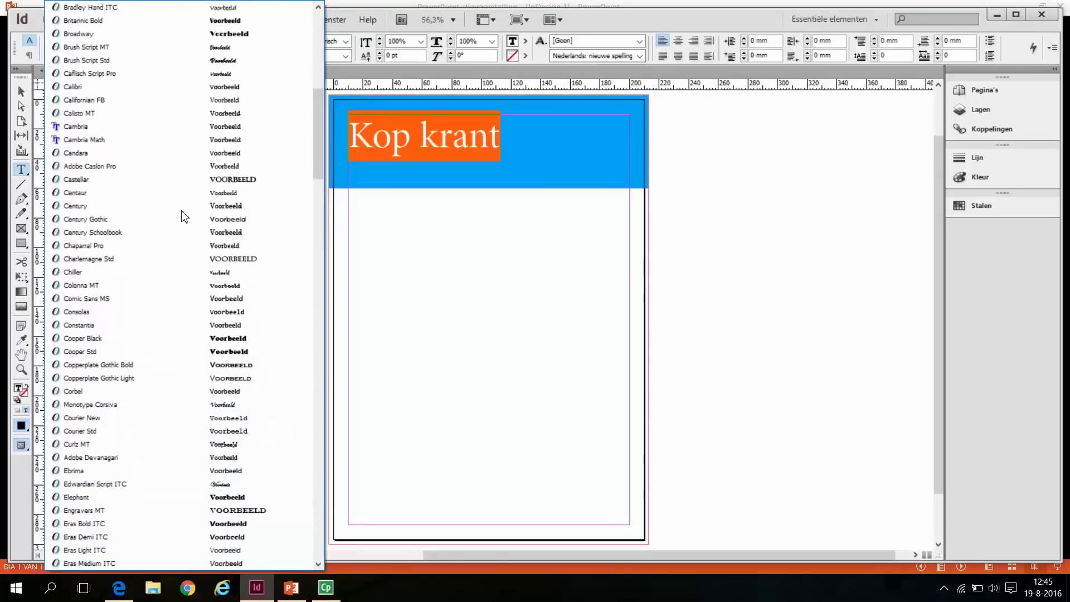
{"action": "scroll", "coordinate": [184, 216], "scroll_direction": "down", "scroll_amount": 3}
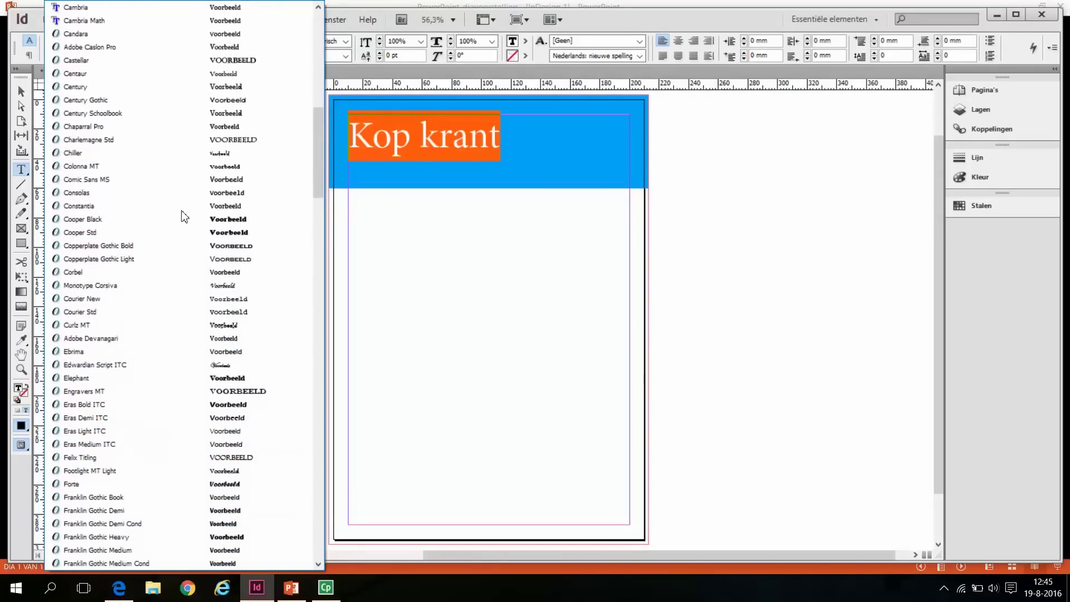
{"action": "scroll", "coordinate": [184, 217], "scroll_direction": "down", "scroll_amount": 6}
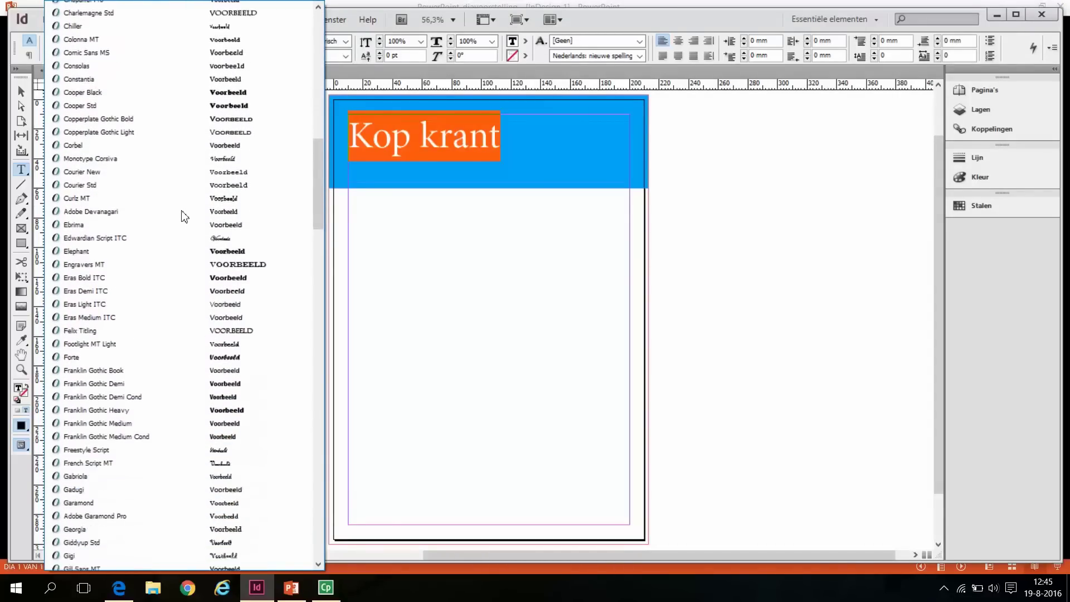
{"action": "scroll", "coordinate": [184, 217], "scroll_direction": "down", "scroll_amount": 8}
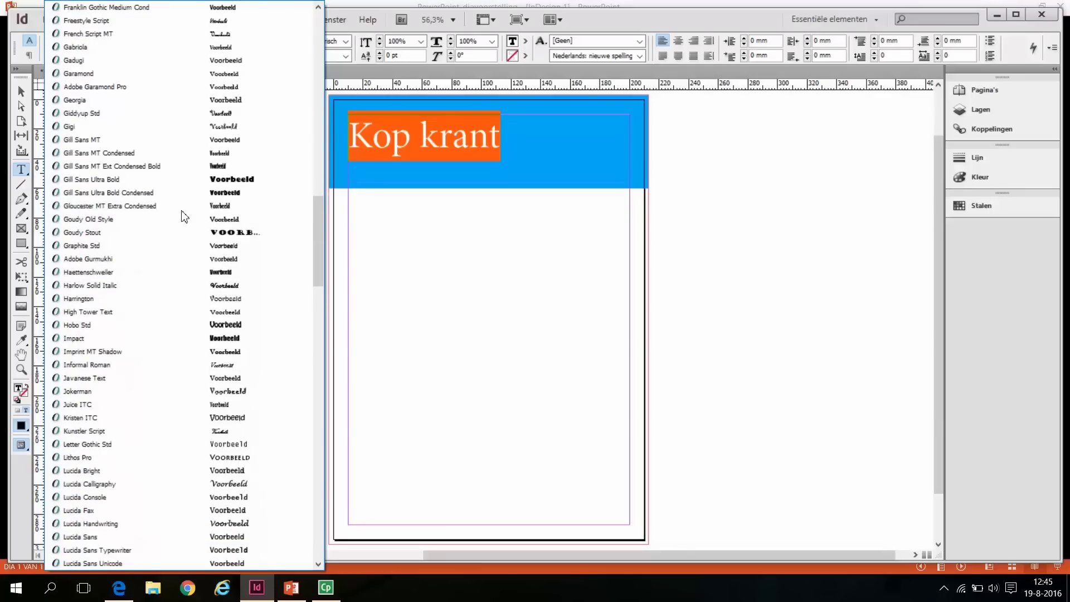
{"action": "scroll", "coordinate": [183, 217], "scroll_direction": "down", "scroll_amount": 11}
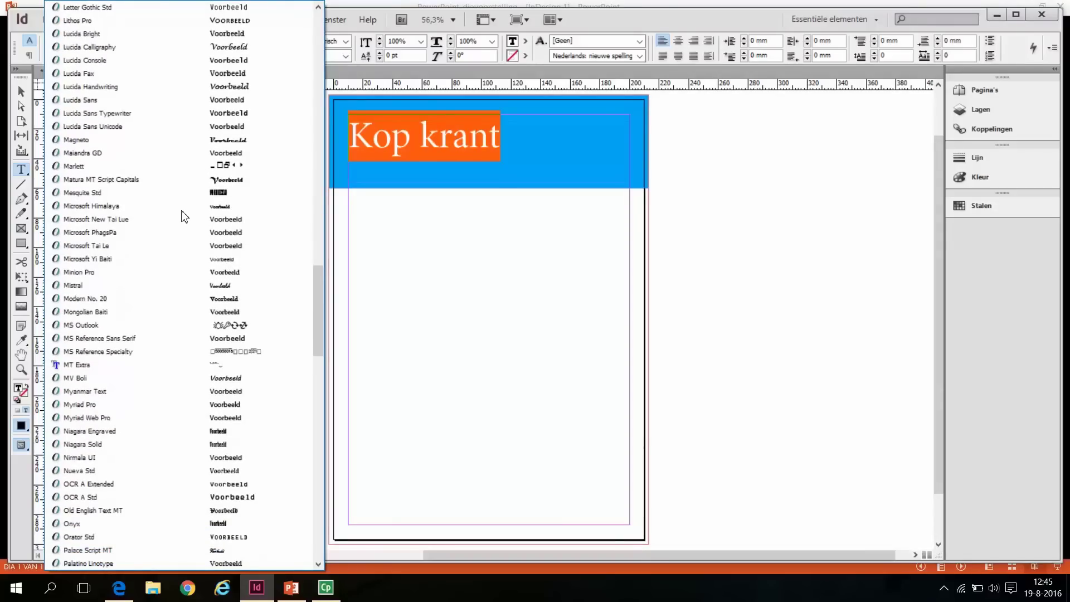
{"action": "scroll", "coordinate": [184, 217], "scroll_direction": "down", "scroll_amount": 4}
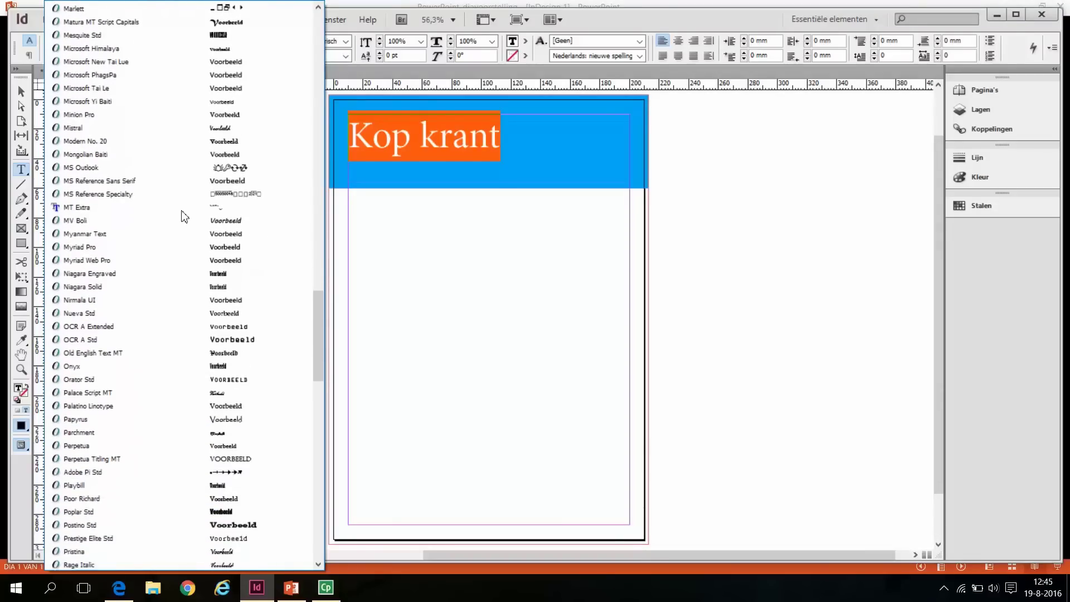
{"action": "left_click", "coordinate": [238, 355]}
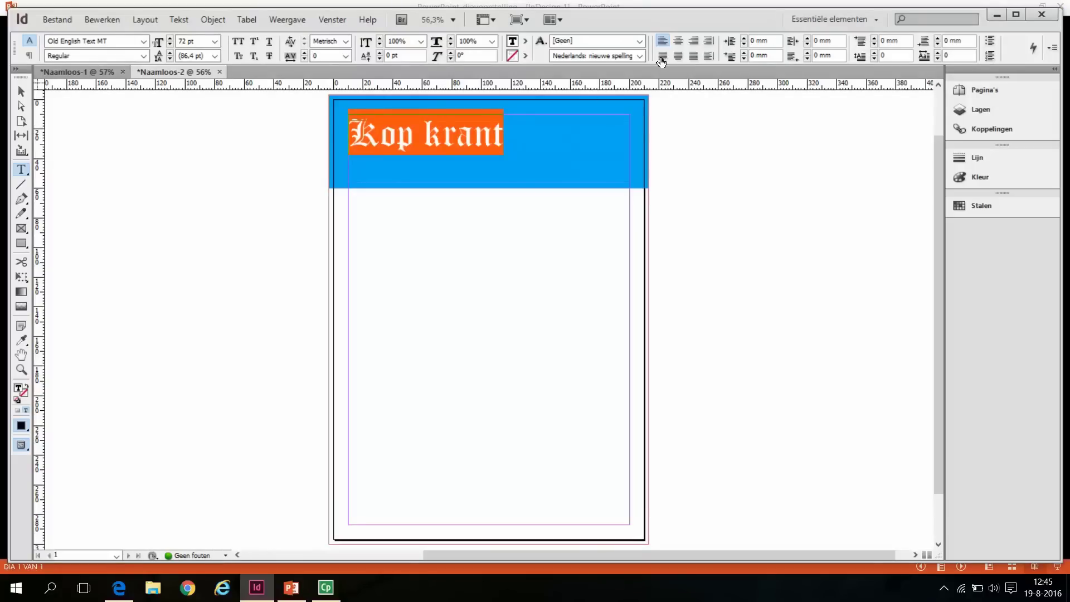
{"action": "left_click", "coordinate": [679, 41]}
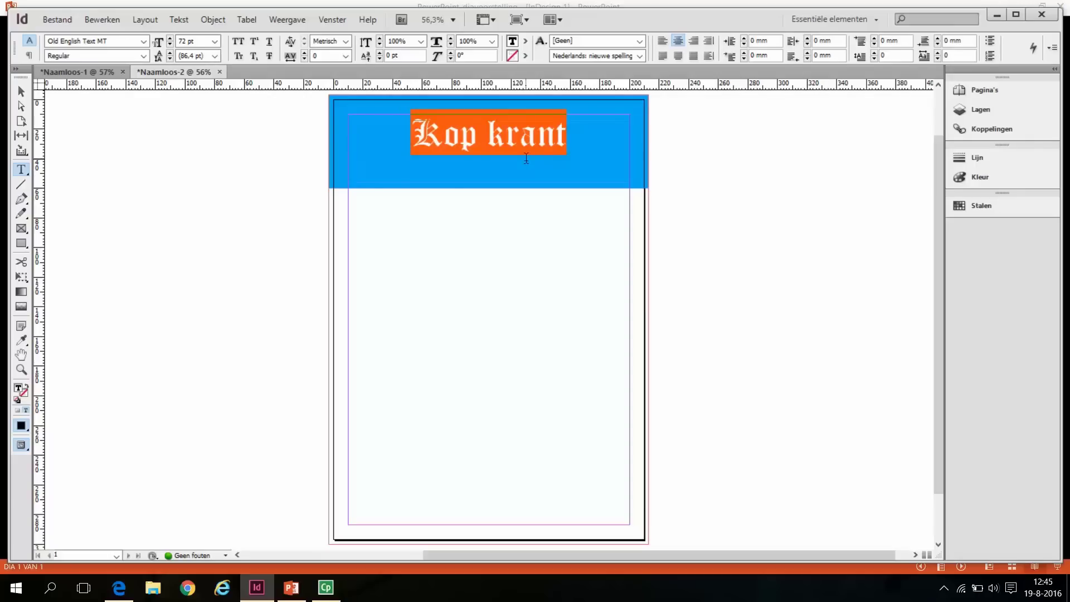
- Set the font size of the "Kop krant" heading to 100 pt and deselect the text
{"action": "left_click", "coordinate": [142, 56]}
{"action": "left_click", "coordinate": [215, 42]}
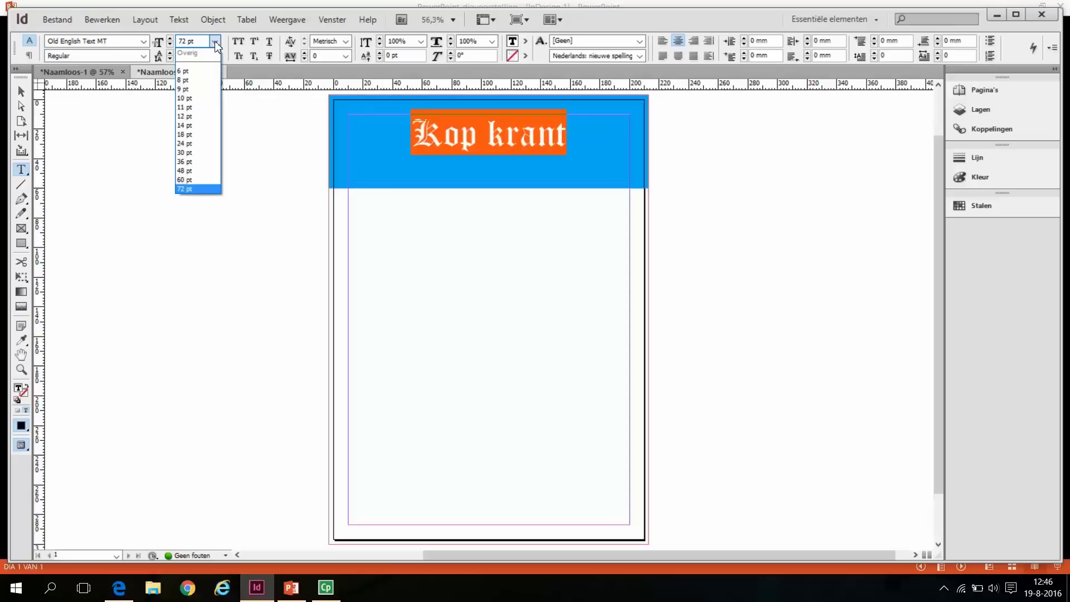
{"action": "left_click", "coordinate": [185, 41]}
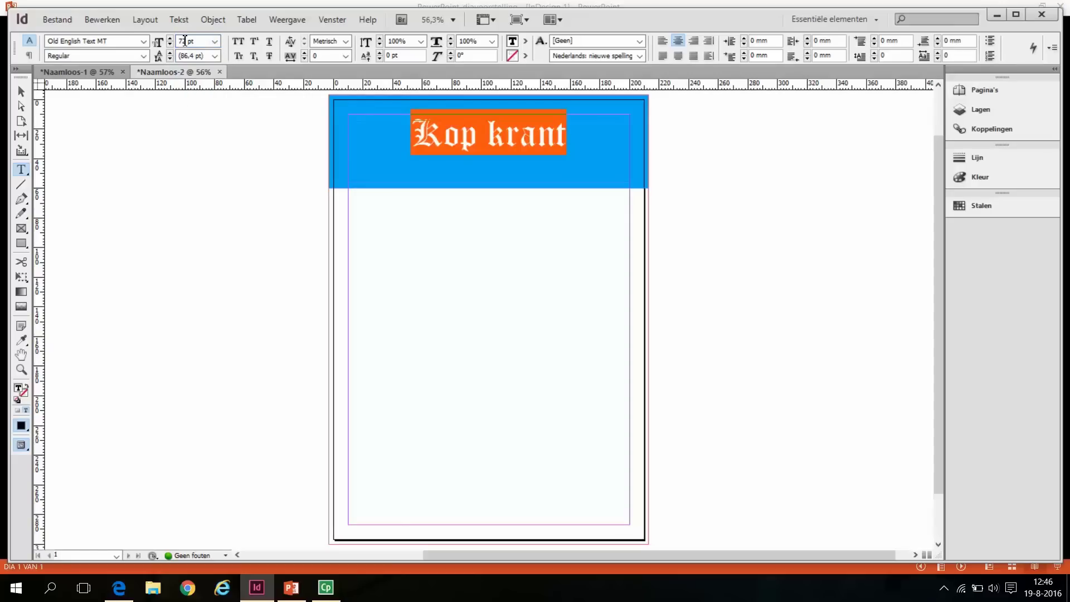
{"action": "double_click", "coordinate": [185, 42]}
{"action": "double_click", "coordinate": [189, 42]}
{"action": "type", "text": "100"}
{"action": "key", "text": "Return"}
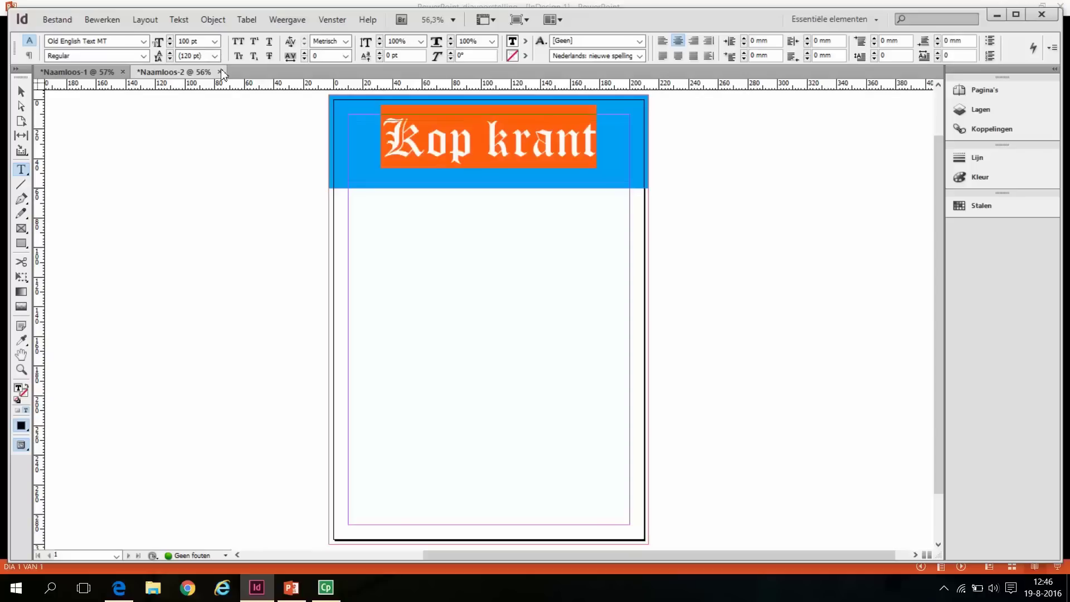
{"action": "left_click", "coordinate": [266, 161]}
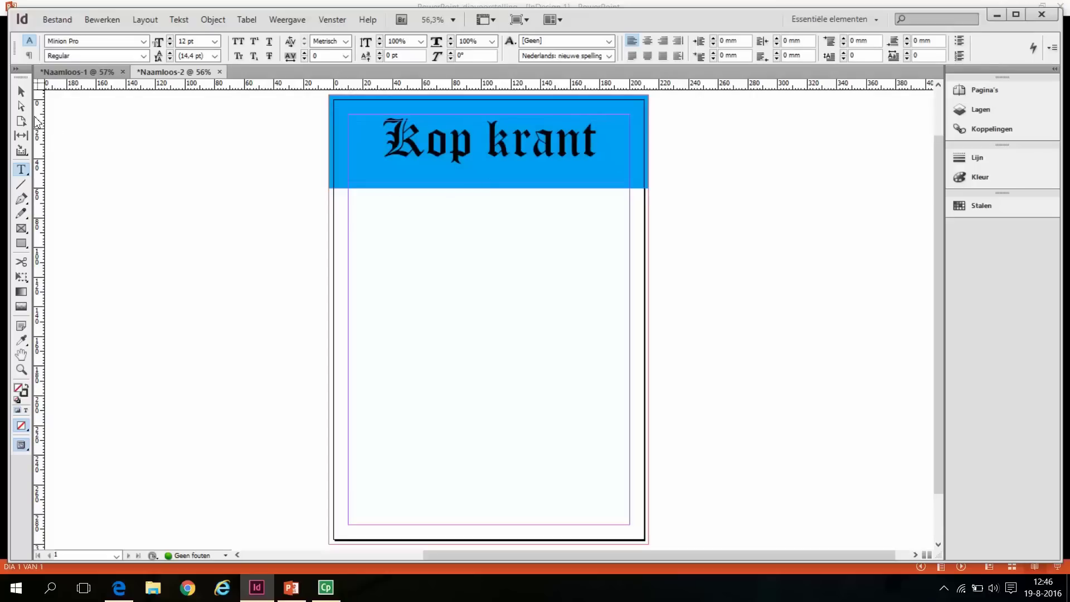
- Reposition the heading's text frame vertically on the blue header to Y 12.5 mm, undoing any accidental rotation
{"action": "left_click", "coordinate": [23, 94]}
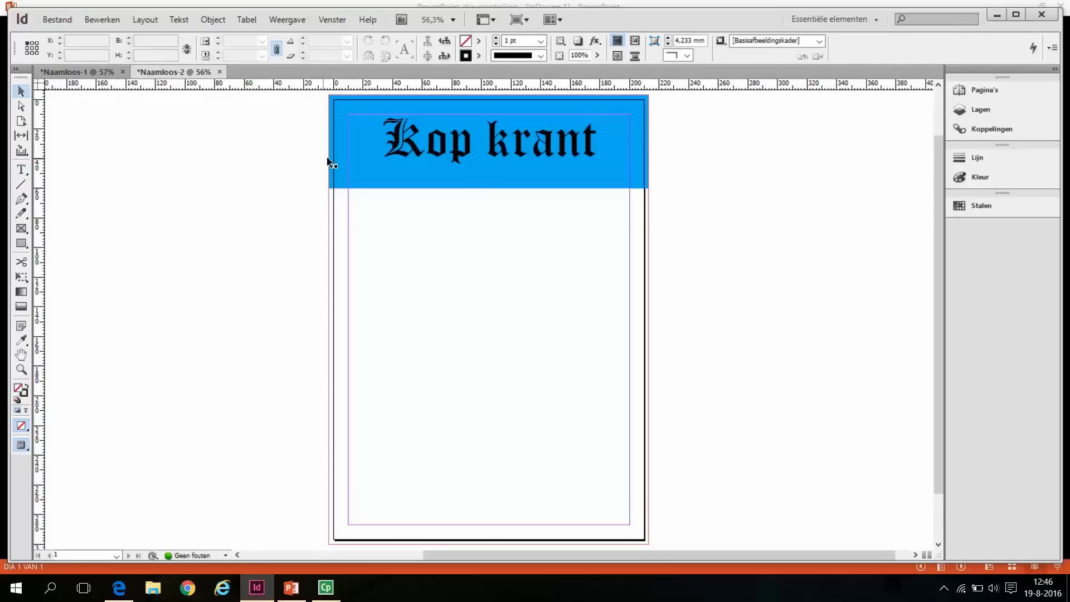
{"action": "left_click", "coordinate": [360, 149]}
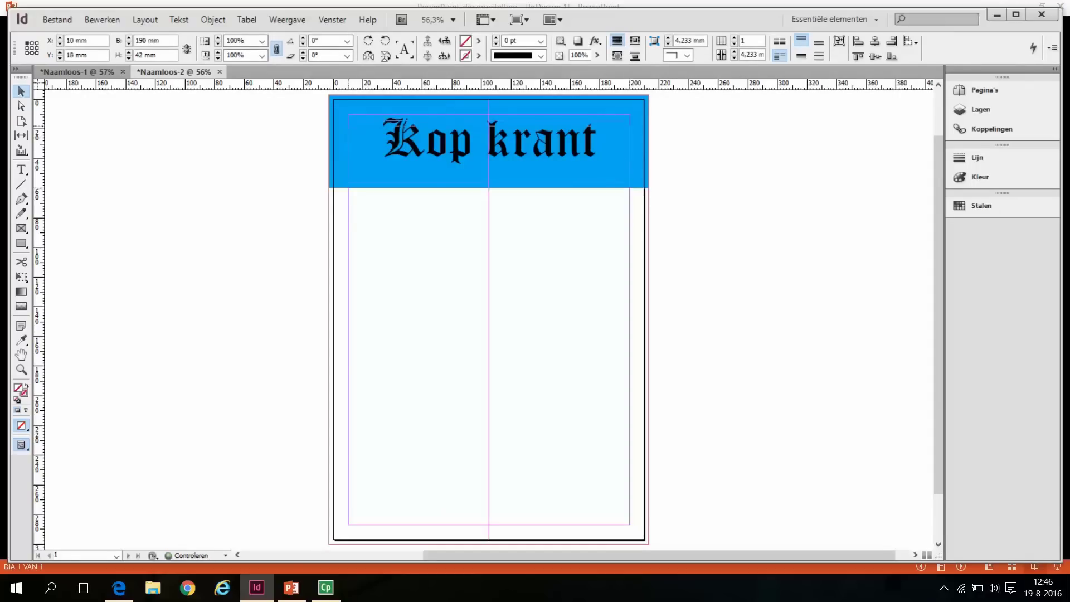
{"action": "left_click_drag", "start_coordinate": [630, 141], "coordinate": [630, 154]}
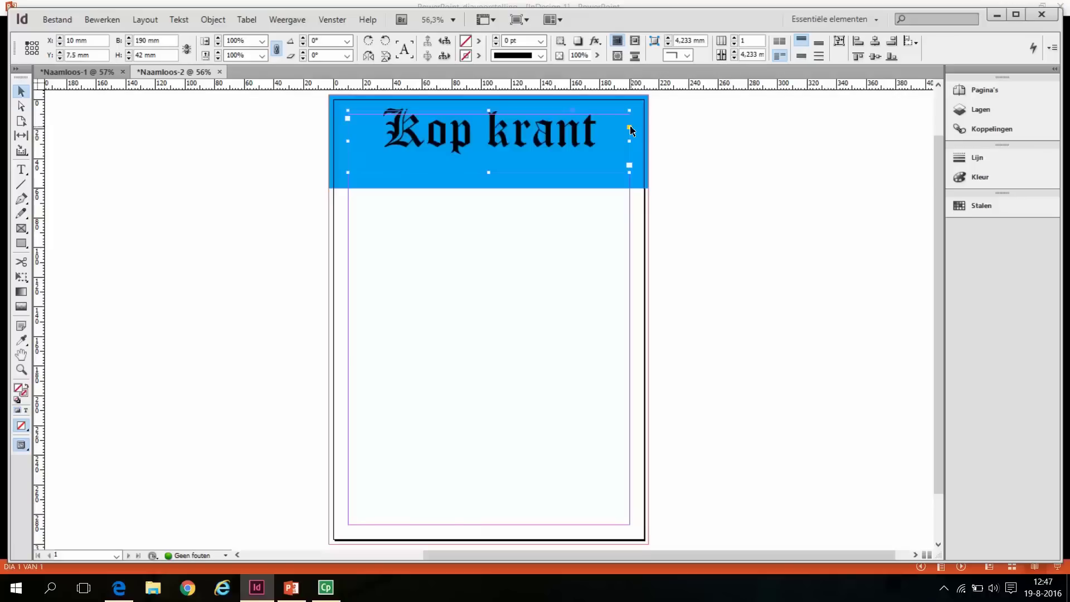
{"action": "left_click_drag", "start_coordinate": [631, 130], "coordinate": [634, 139]}
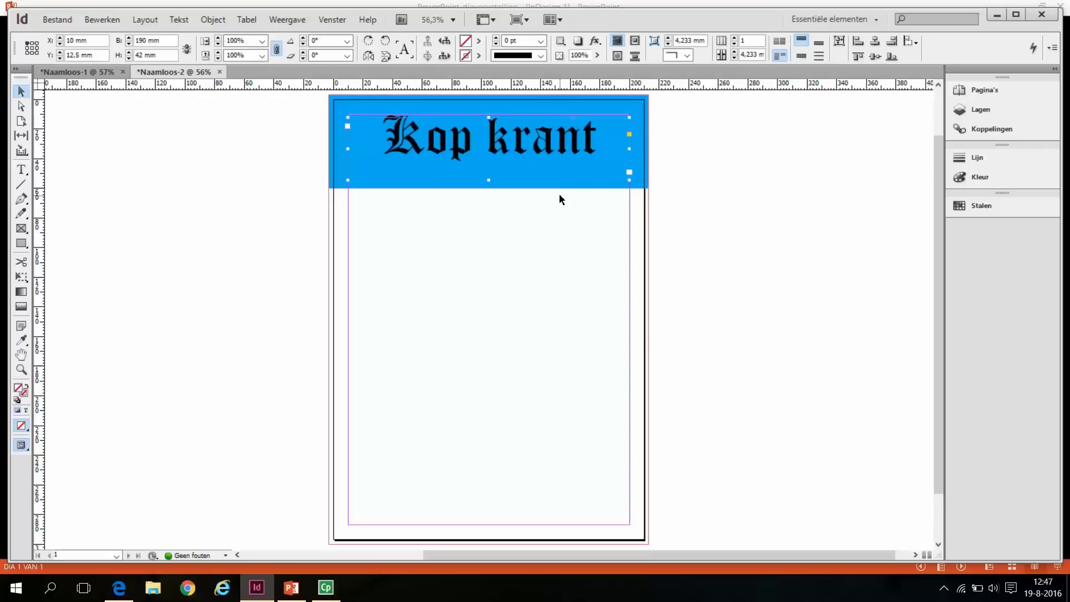
{"action": "left_click_drag", "start_coordinate": [635, 114], "coordinate": [620, 96]}
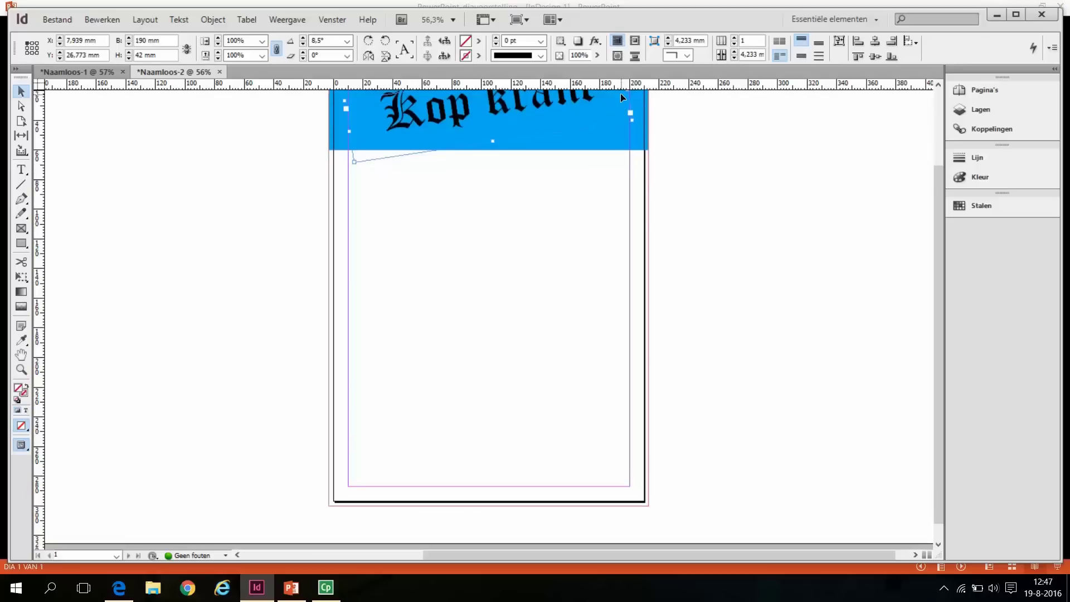
{"action": "key", "text": "ctrl+z"}
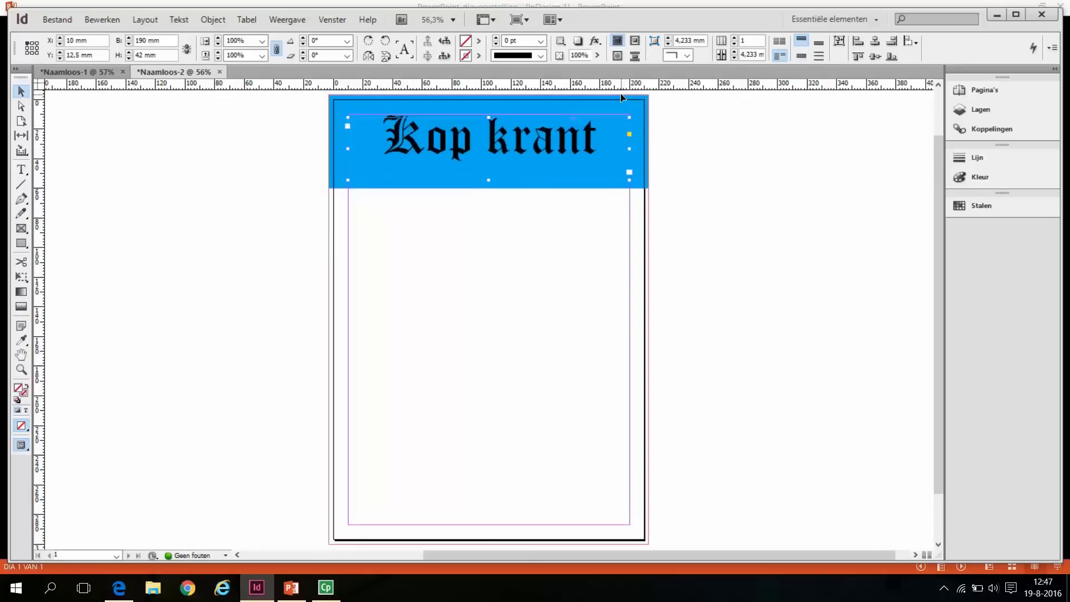
- Shorten the blue header rectangle from its lower edge to about 55.5 mm high
{"action": "left_click", "coordinate": [642, 143]}
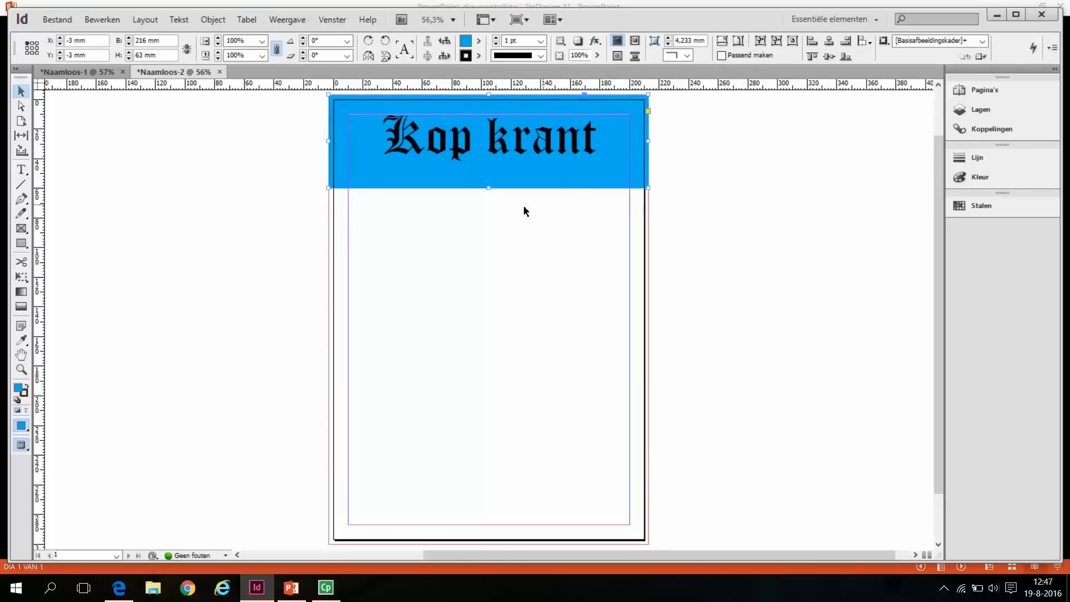
{"action": "left_click_drag", "start_coordinate": [488, 190], "coordinate": [489, 178]}
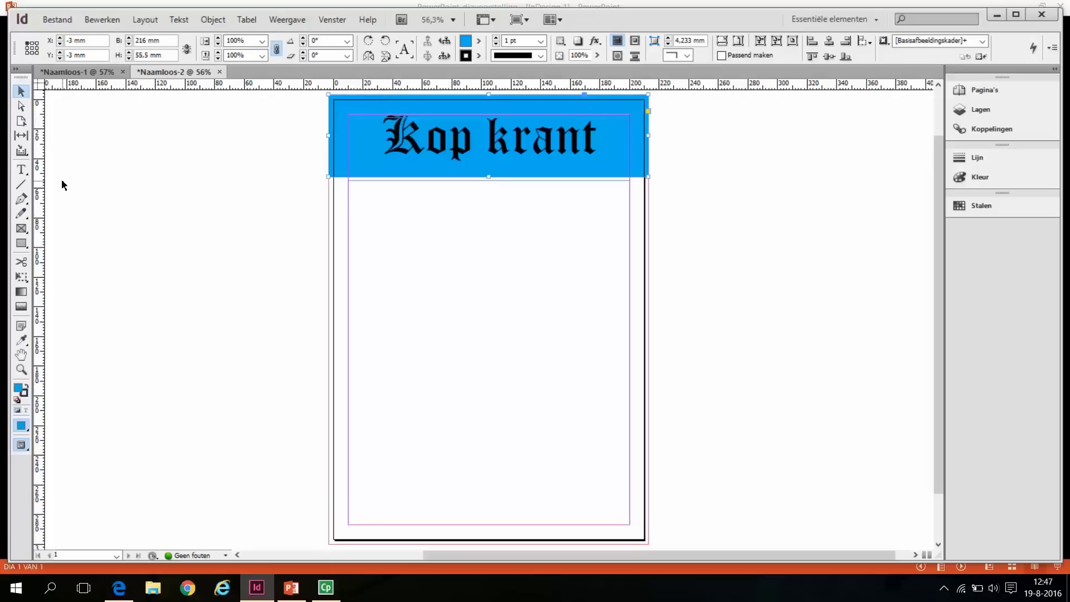
- Draw a horizontal 190 mm line with the Pen tool from margin to margin just below the header, at Y 54.5 mm
{"action": "left_click", "coordinate": [22, 198]}
{"action": "left_click", "coordinate": [349, 181]}
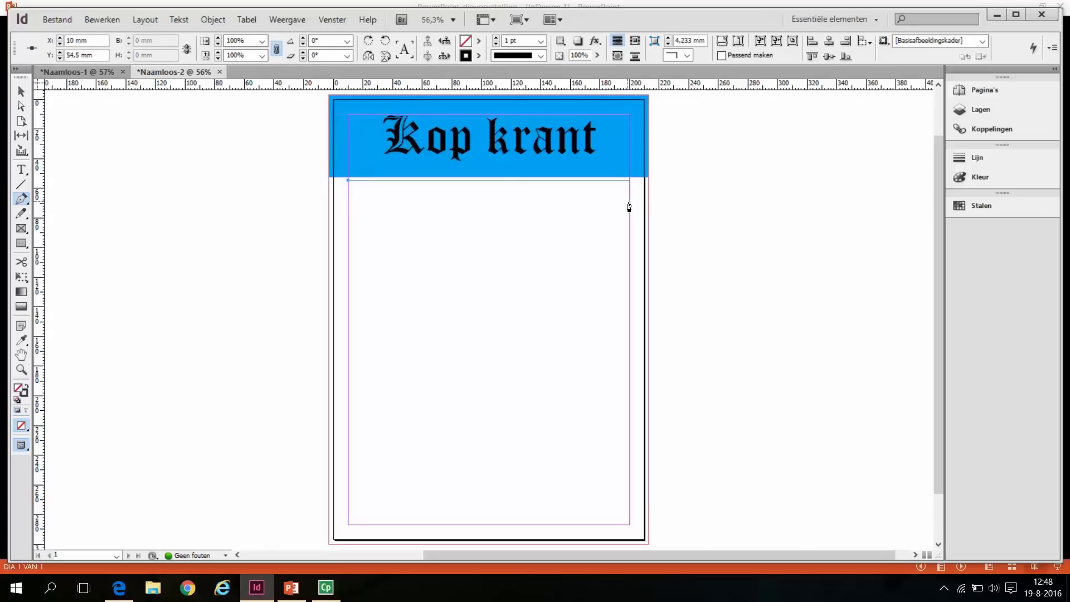
{"action": "left_click", "coordinate": [630, 180]}
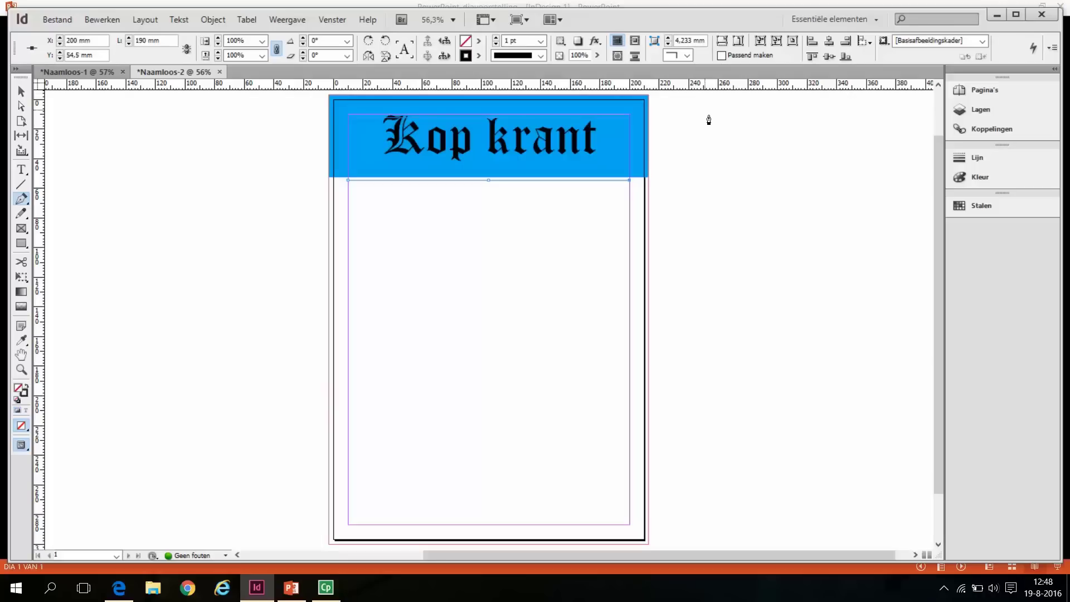
- Set the thickness of the dividing line just below the header to 3 pt
{"action": "left_click", "coordinate": [979, 159]}
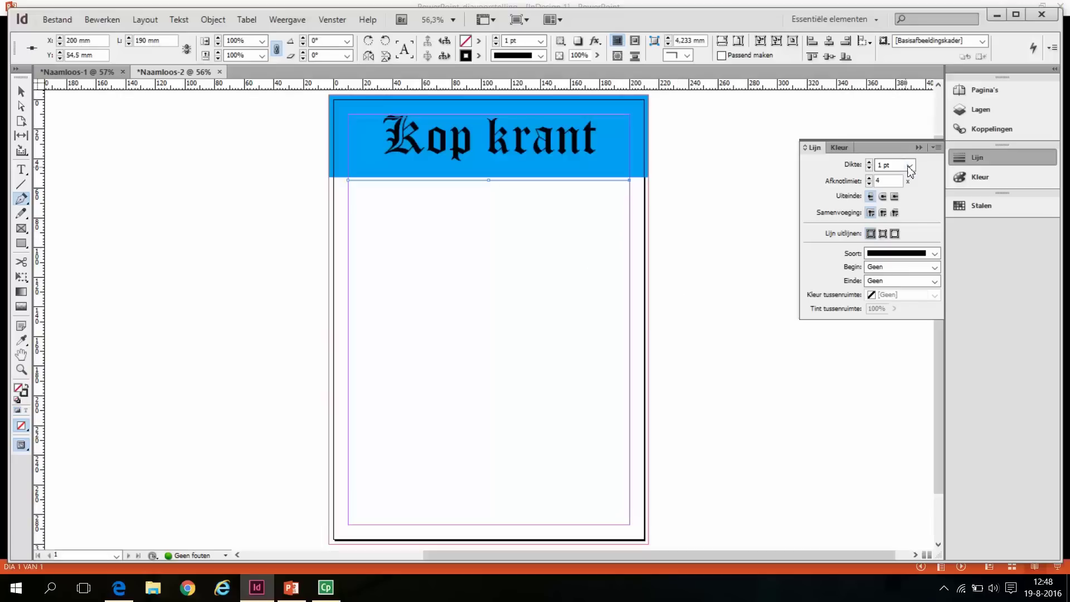
{"action": "left_click", "coordinate": [911, 164]}
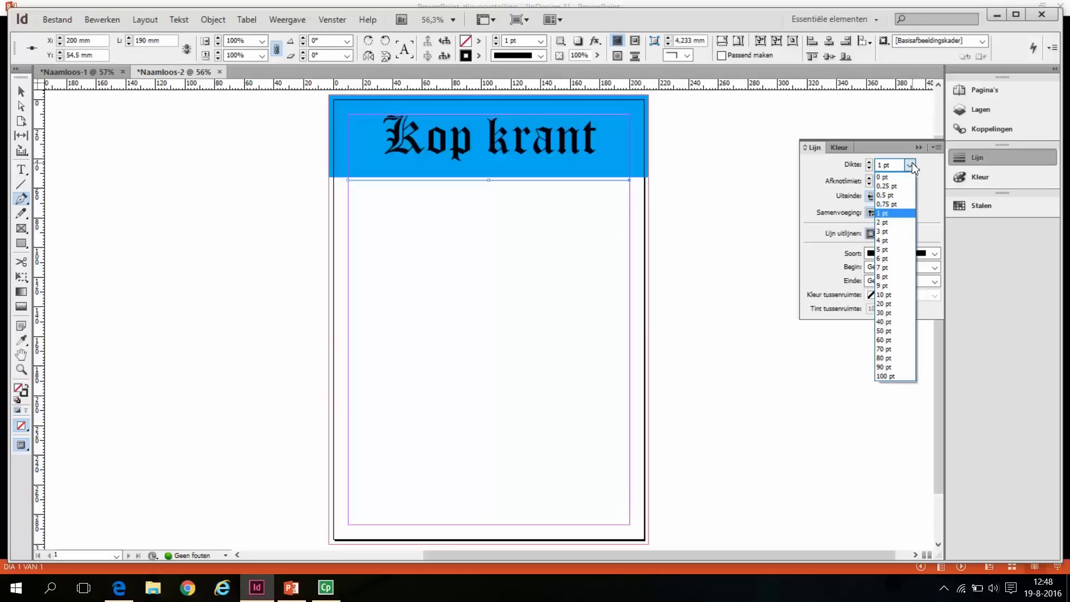
{"action": "left_click", "coordinate": [901, 232]}
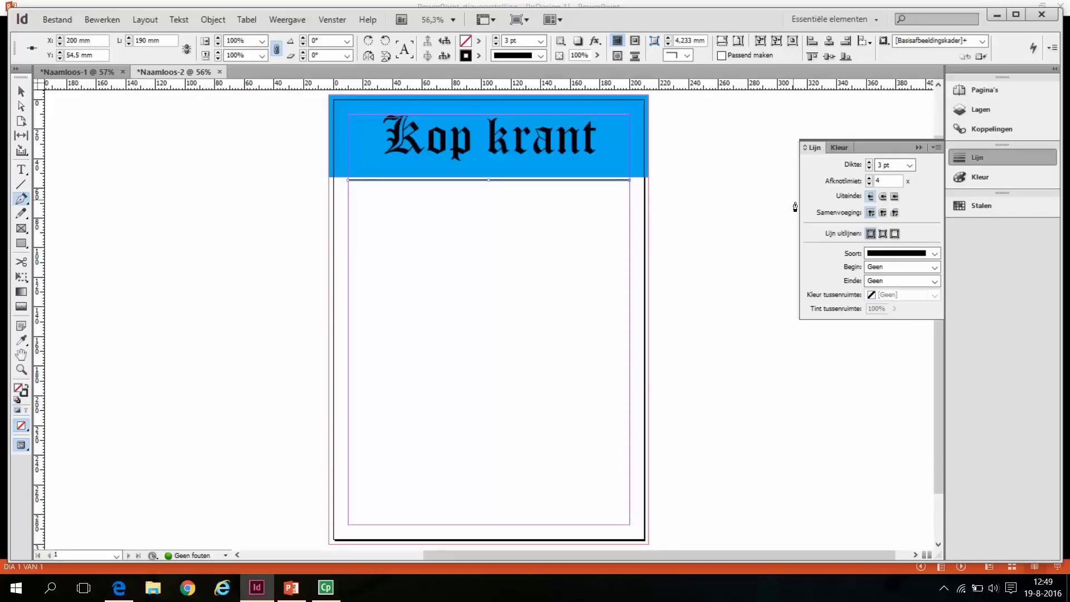
{"action": "left_click", "coordinate": [919, 148]}
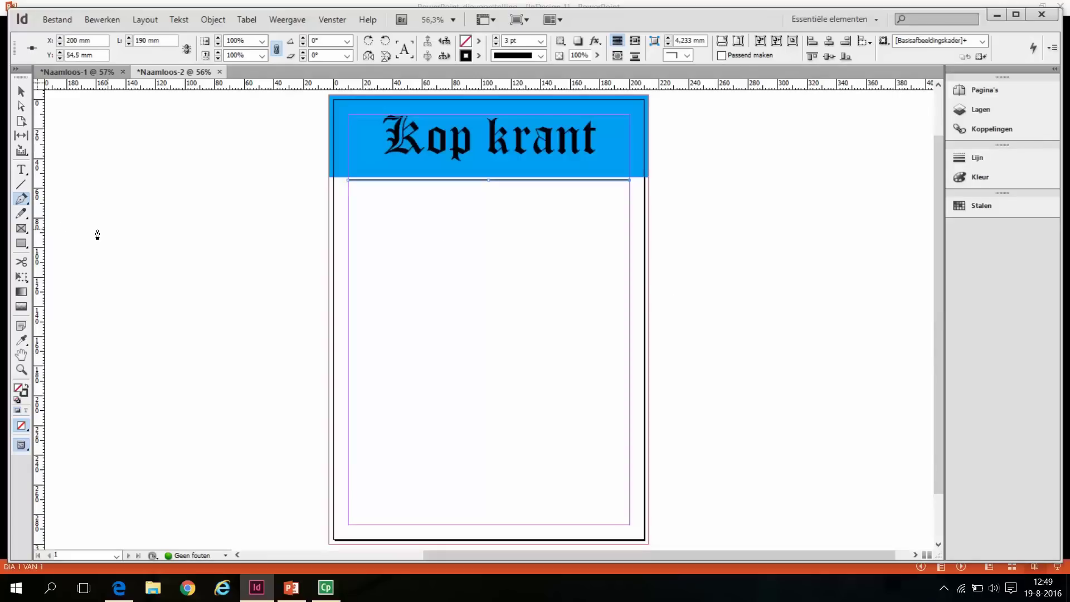
- Draw a second, separate horizontal 190 mm line from margin to margin with the Pen tool, at Y 66 mm
{"action": "left_click", "coordinate": [349, 196]}
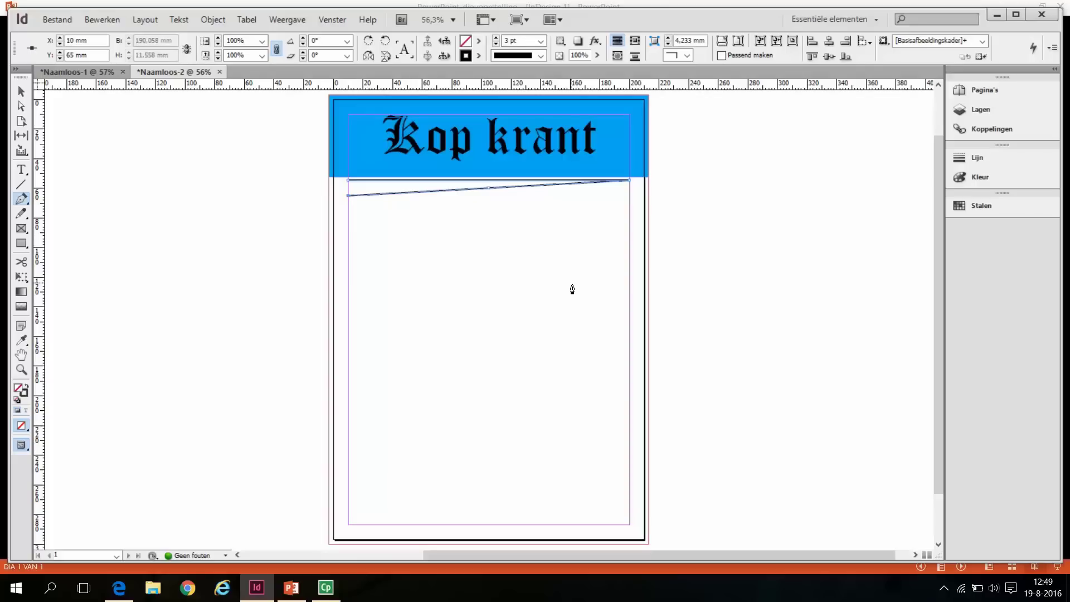
{"action": "key", "text": "ctrl+z"}
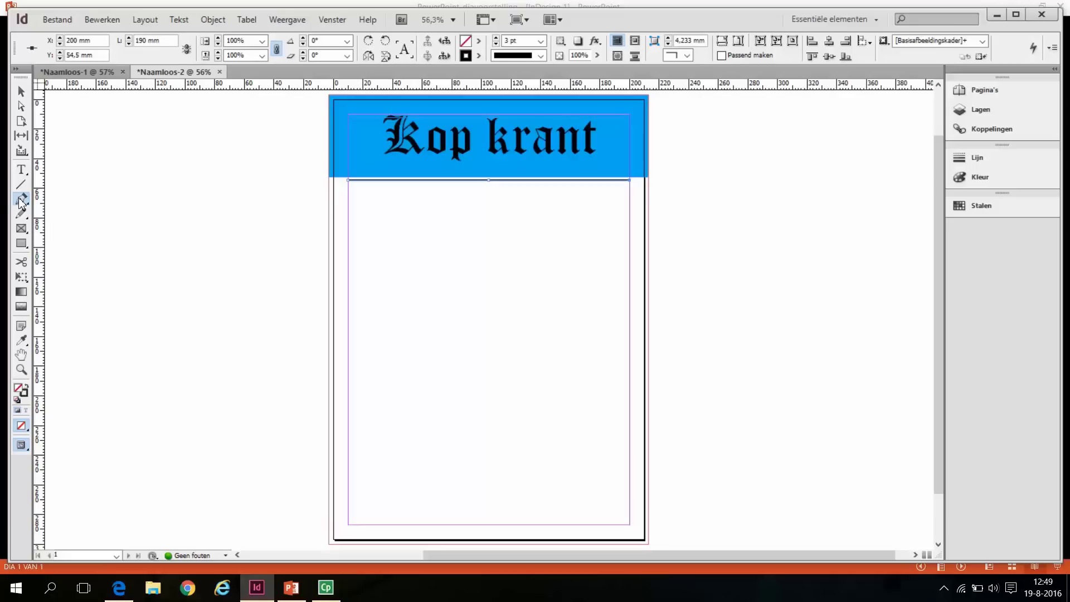
{"action": "left_click", "coordinate": [349, 198]}
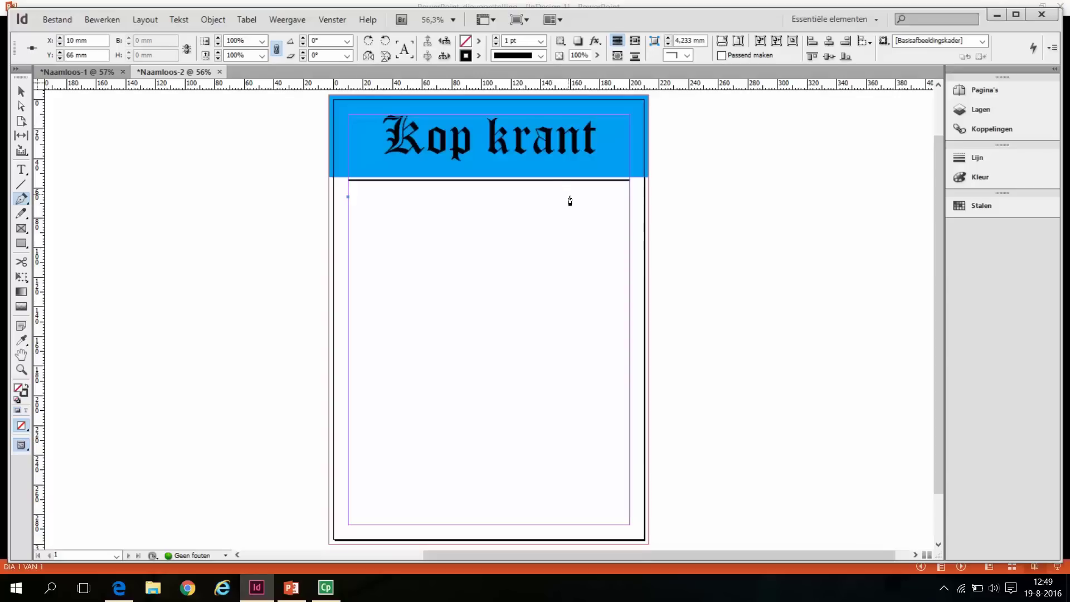
{"action": "left_click", "coordinate": [630, 197]}
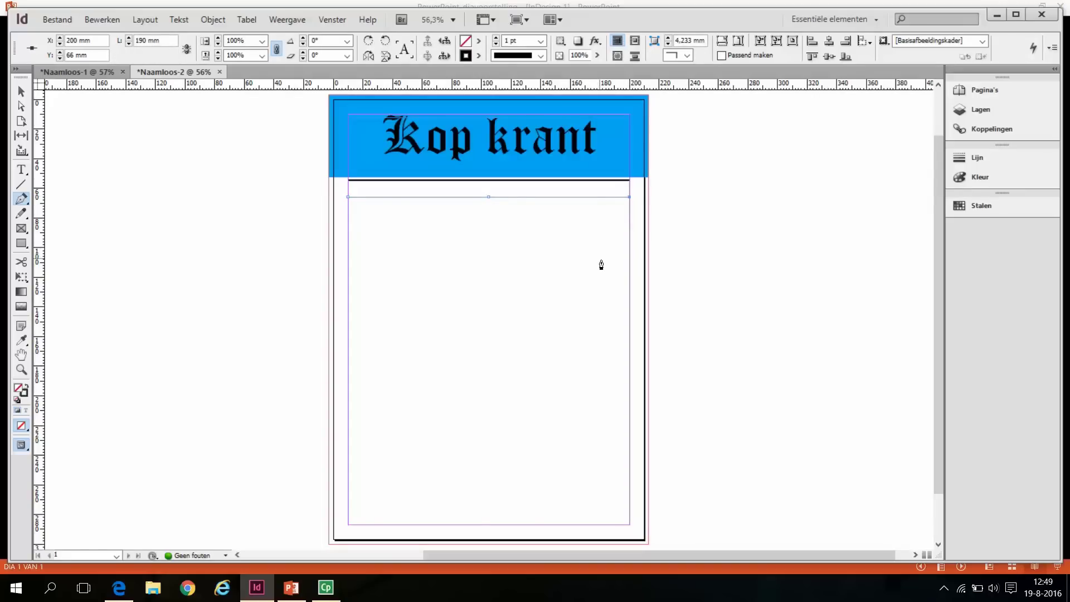
- Set the thickness of the second dividing line at Y 66 mm to 3 pt
{"action": "left_click", "coordinate": [981, 158]}
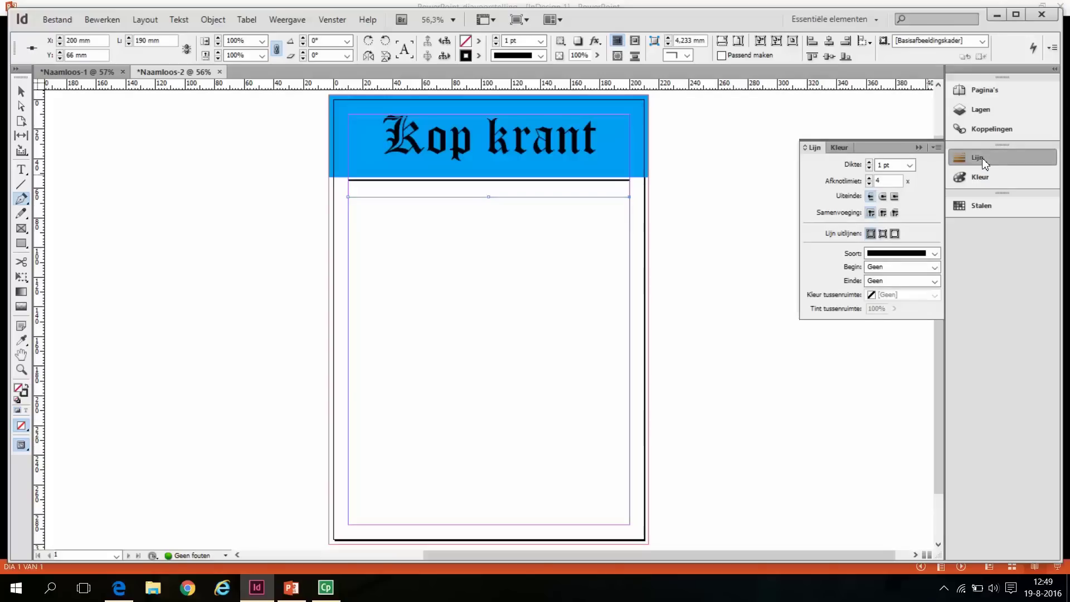
{"action": "left_click", "coordinate": [910, 166]}
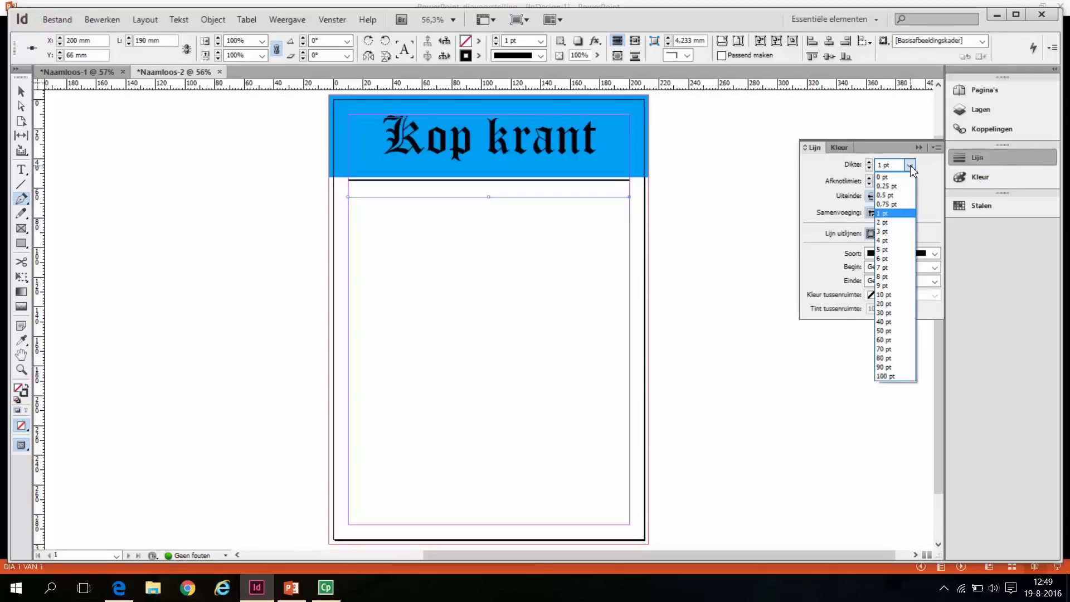
{"action": "left_click", "coordinate": [899, 231]}
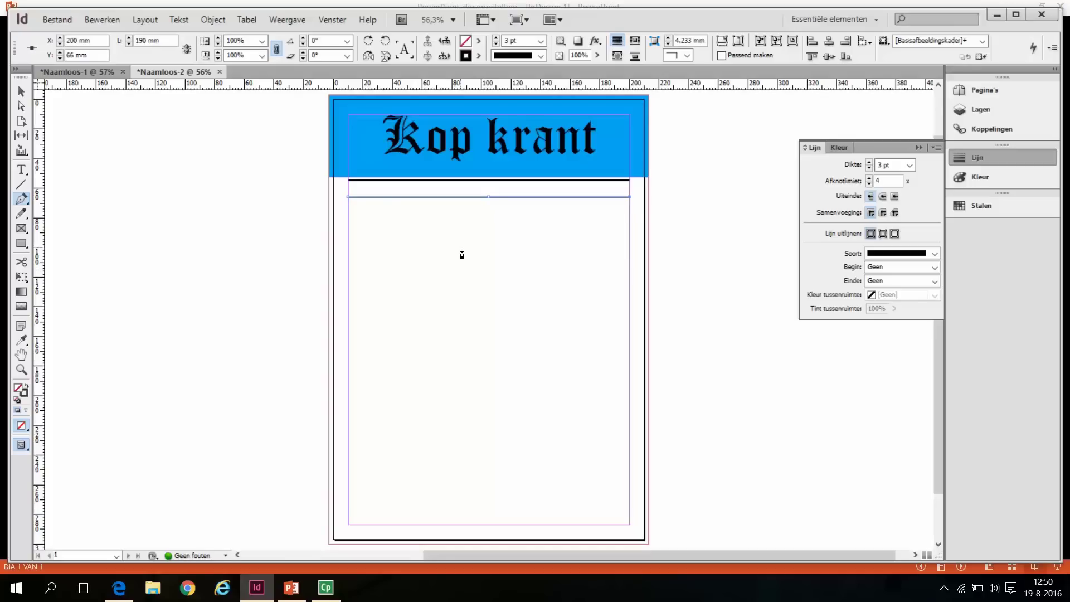
{"action": "left_click", "coordinate": [919, 148]}
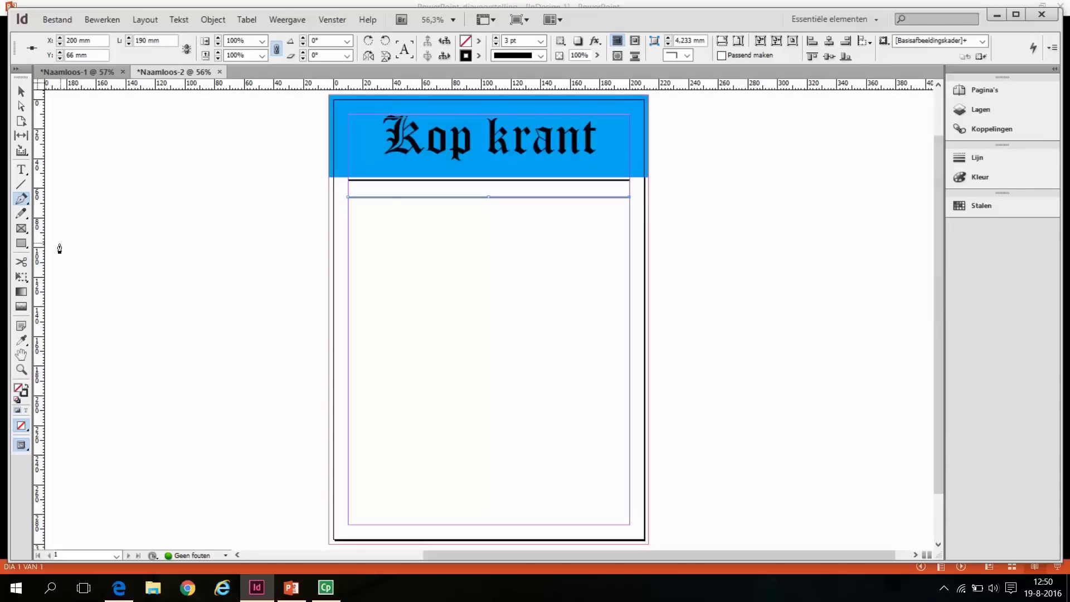
- Draw a text frame about 190 mm wide and 5.5 mm high between the two dividing lines
{"action": "left_click", "coordinate": [22, 170]}
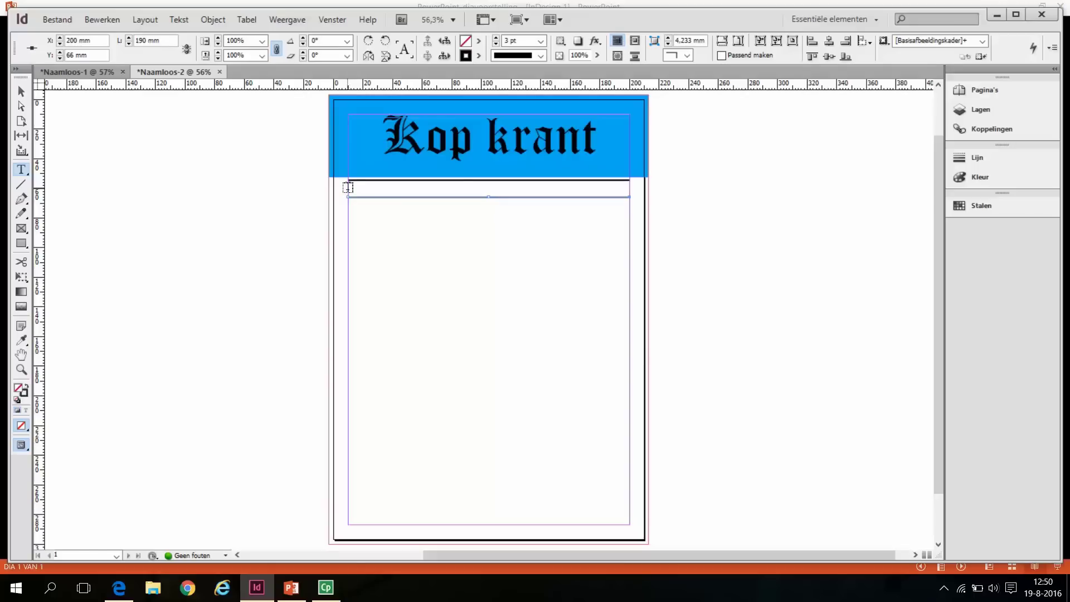
{"action": "left_click_drag", "start_coordinate": [350, 188], "coordinate": [629, 193]}
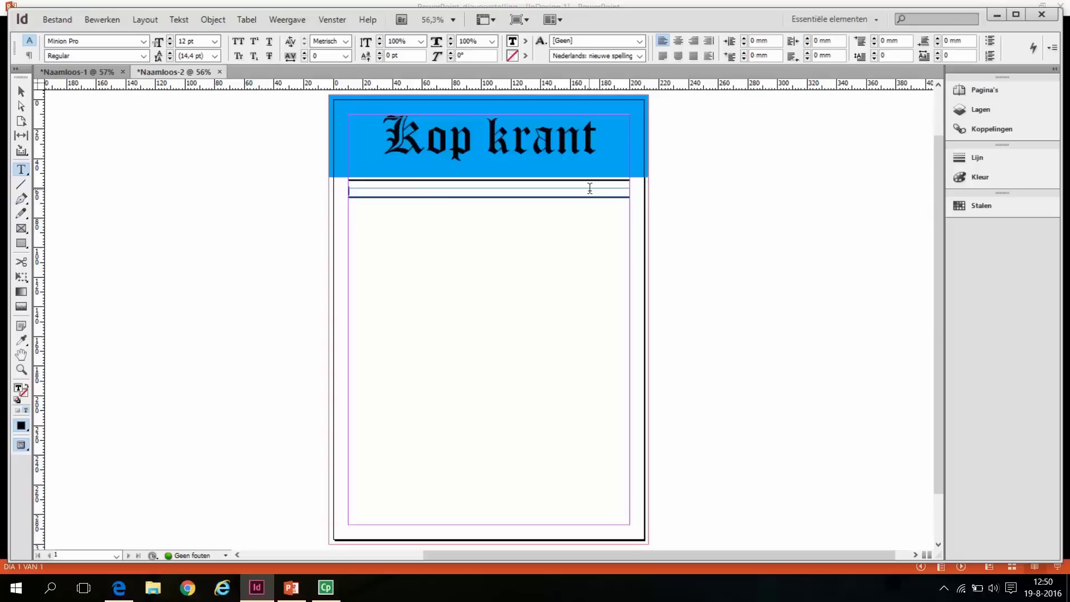
{"action": "key", "text": "alt"}
{"action": "scroll", "coordinate": [587, 192], "scroll_direction": "up", "scroll_amount": 5}
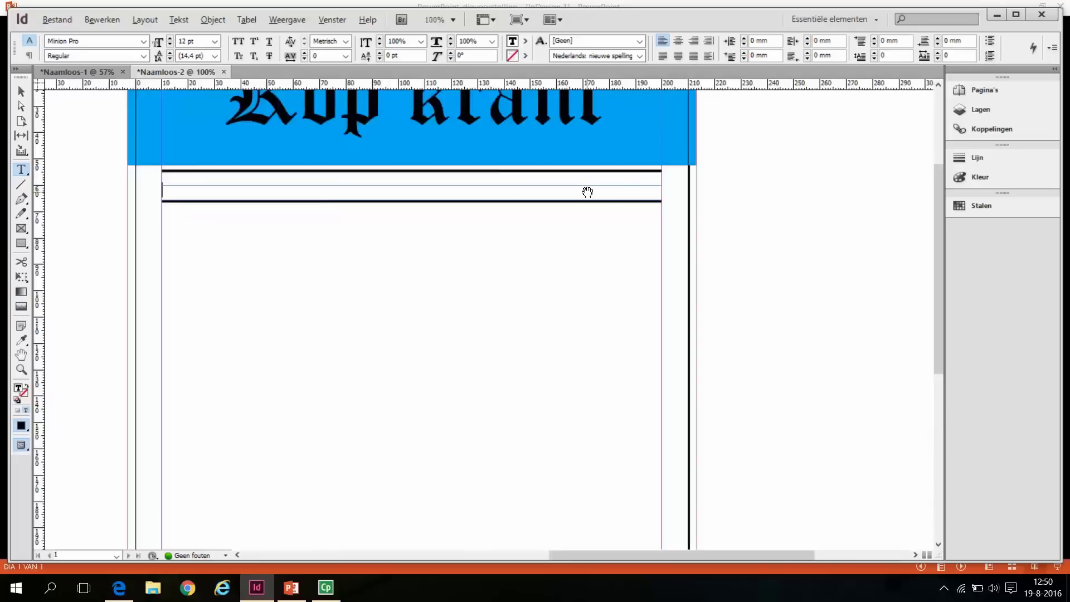
{"action": "scroll", "coordinate": [587, 192], "scroll_direction": "down", "scroll_amount": 5}
{"action": "scroll", "coordinate": [587, 192], "scroll_direction": "up", "scroll_amount": 2}
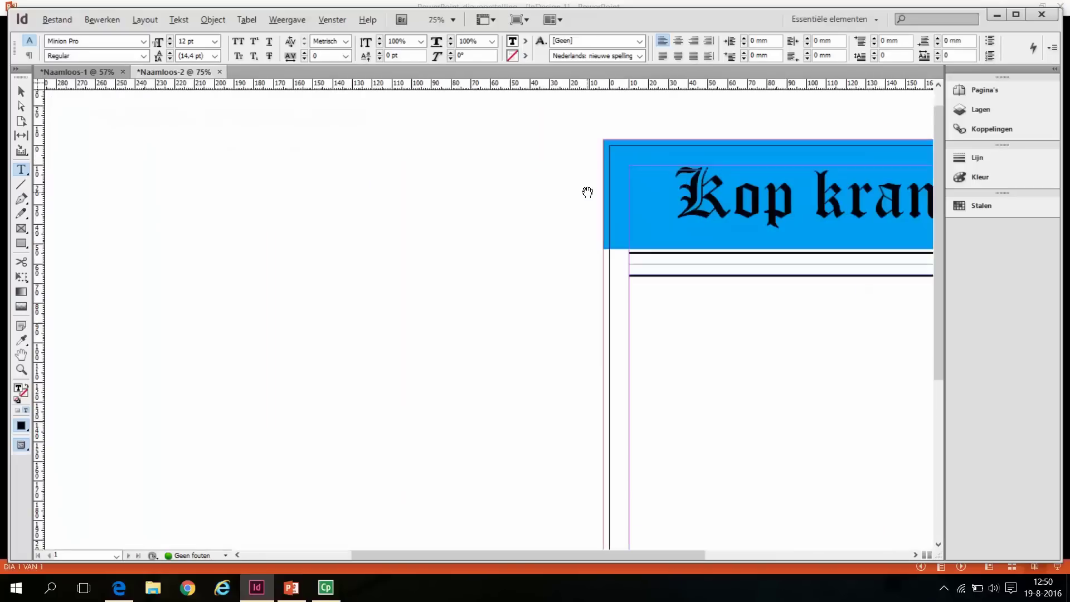
{"action": "scroll", "coordinate": [588, 192], "scroll_direction": "down", "scroll_amount": 3}
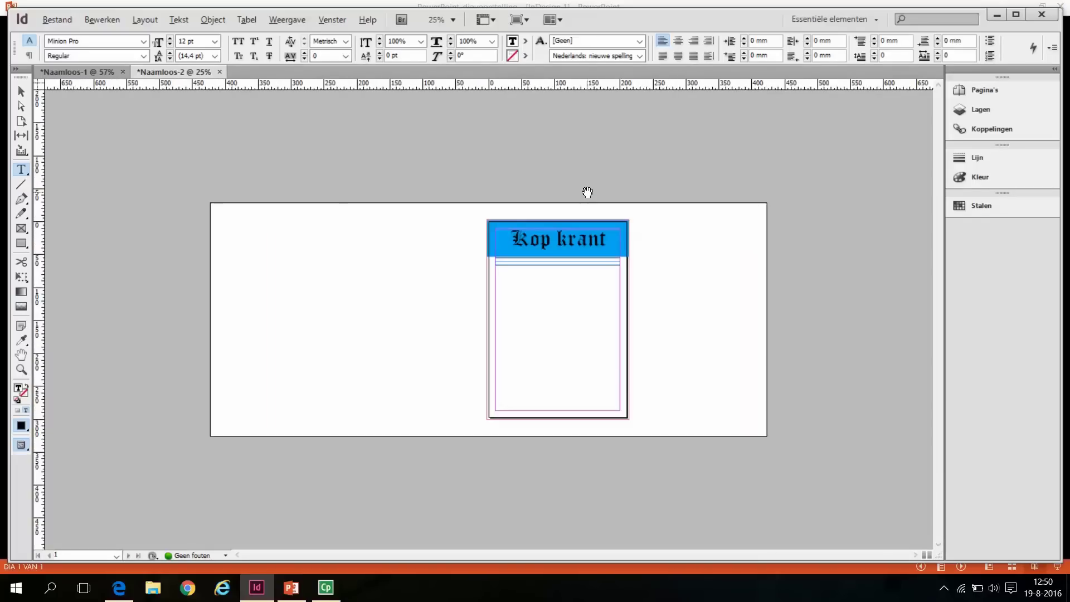
{"action": "scroll", "coordinate": [587, 191], "scroll_direction": "up", "scroll_amount": 1}
{"action": "key", "text": "alt"}
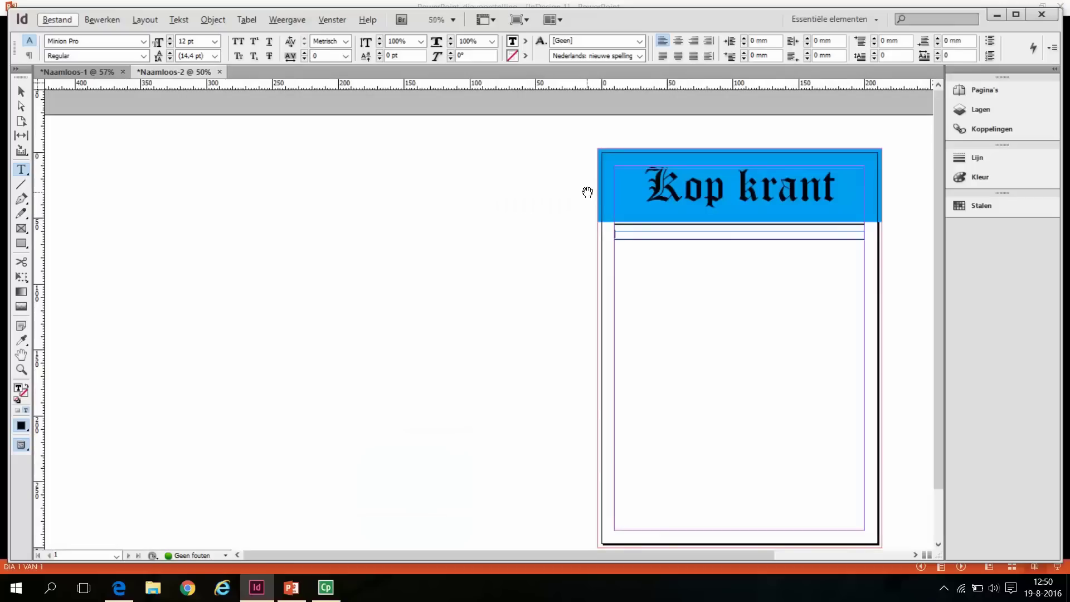
{"action": "left_click_drag", "start_coordinate": [481, 552], "coordinate": [617, 568]}
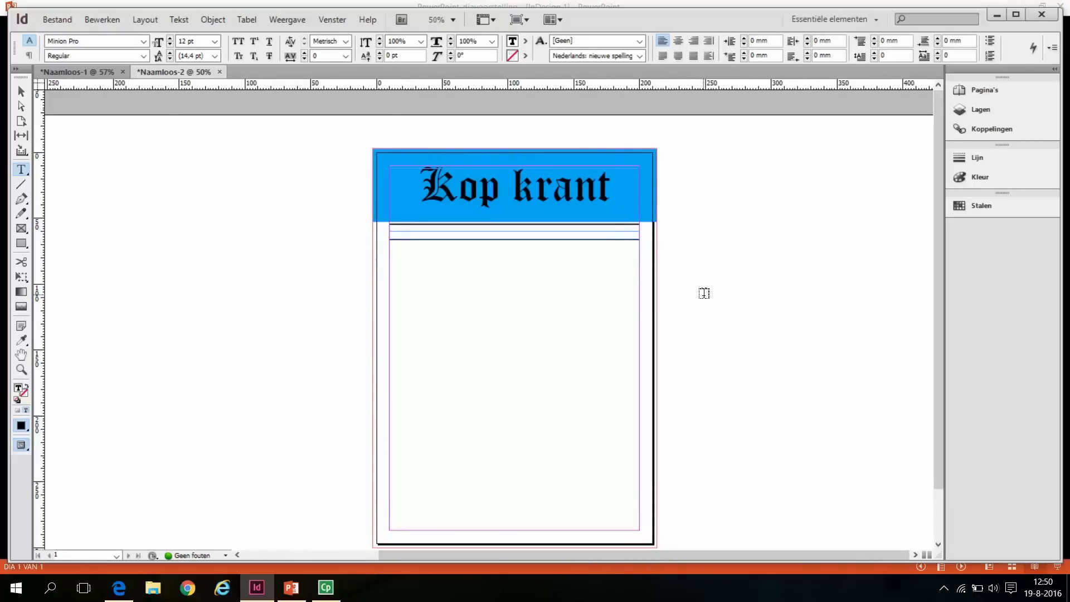
- Enter "Krant van het InDesignleren jaargang 1 4 augustus 2016" in the text frame between the lines
{"action": "type", "text": "Dran"}
{"action": "type", "text": "t van het"}
{"action": "type", "text": " InDe"}
{"action": "type", "text": "sign"}
{"action": "type", "text": " leren"}
{"action": "type", "text": " jaarg"}
{"action": "type", "text": "ang 1"}
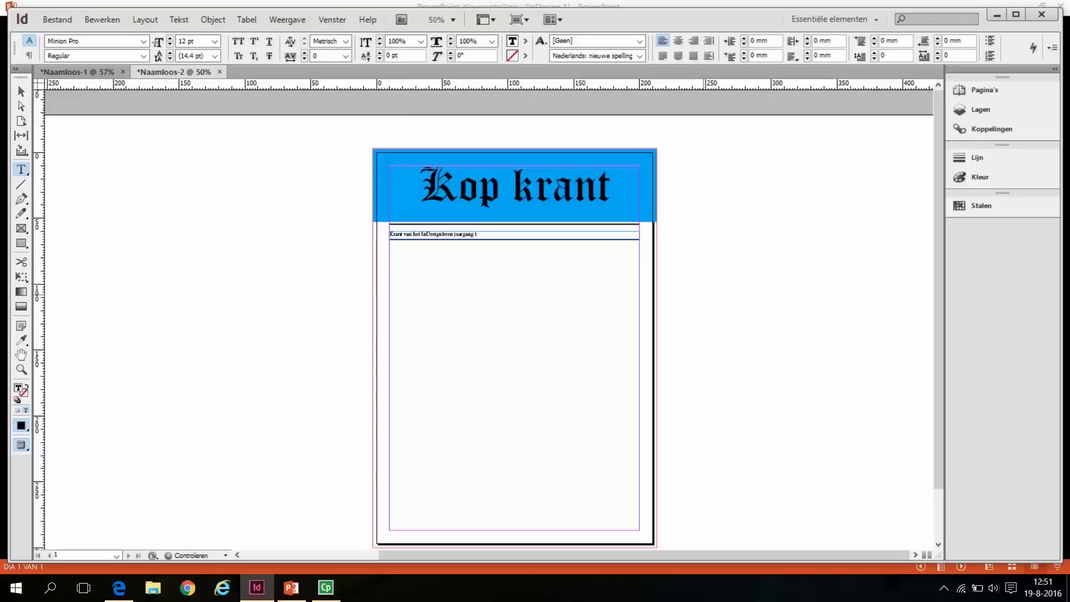
{"action": "type", "text": " 4 augustus 2016"}
- Format the whole text line between the dividing lines in AR BONNIE at 16 pt
{"action": "triple_click", "coordinate": [399, 234]}
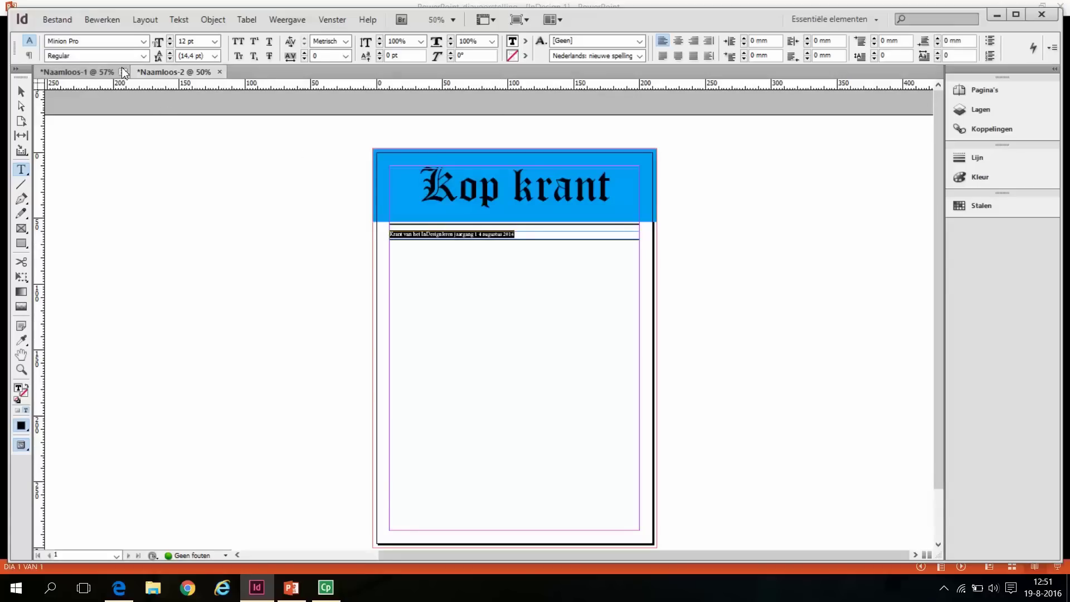
{"action": "left_click", "coordinate": [144, 42]}
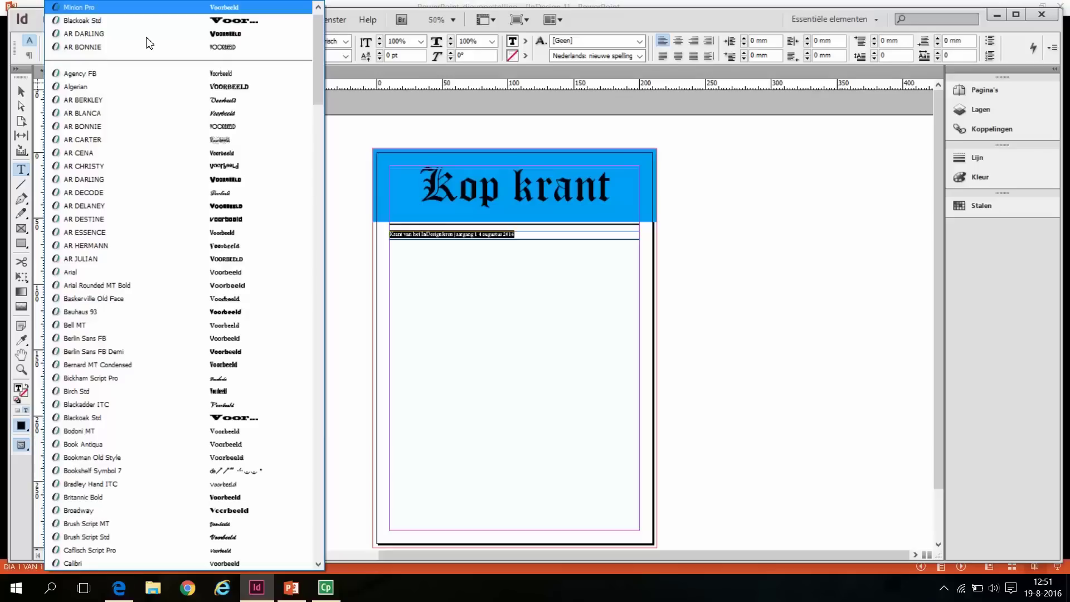
{"action": "left_click", "coordinate": [100, 49]}
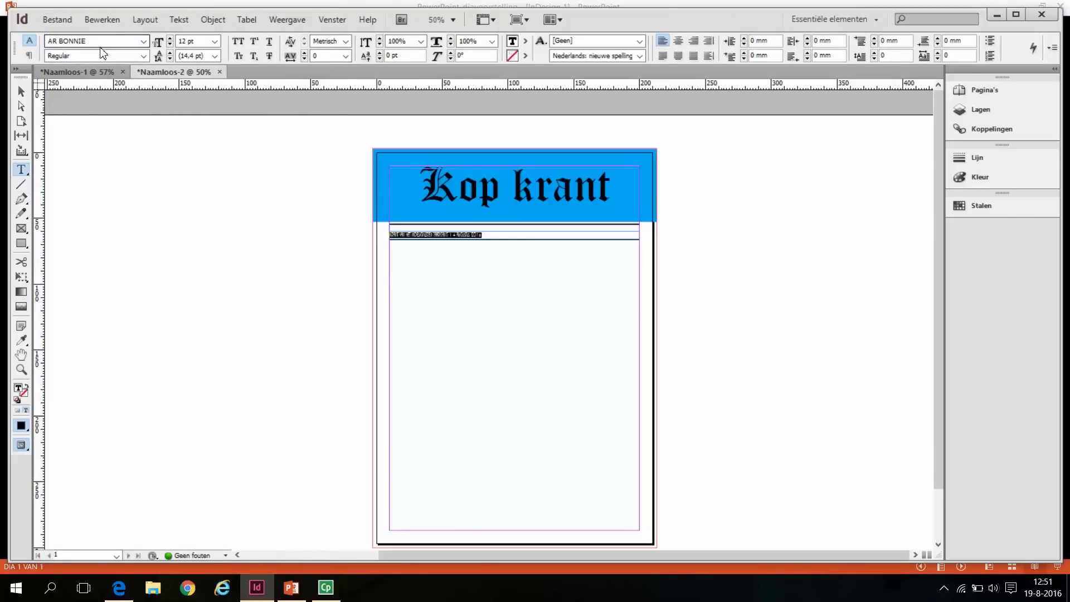
{"action": "left_click", "coordinate": [215, 42]}
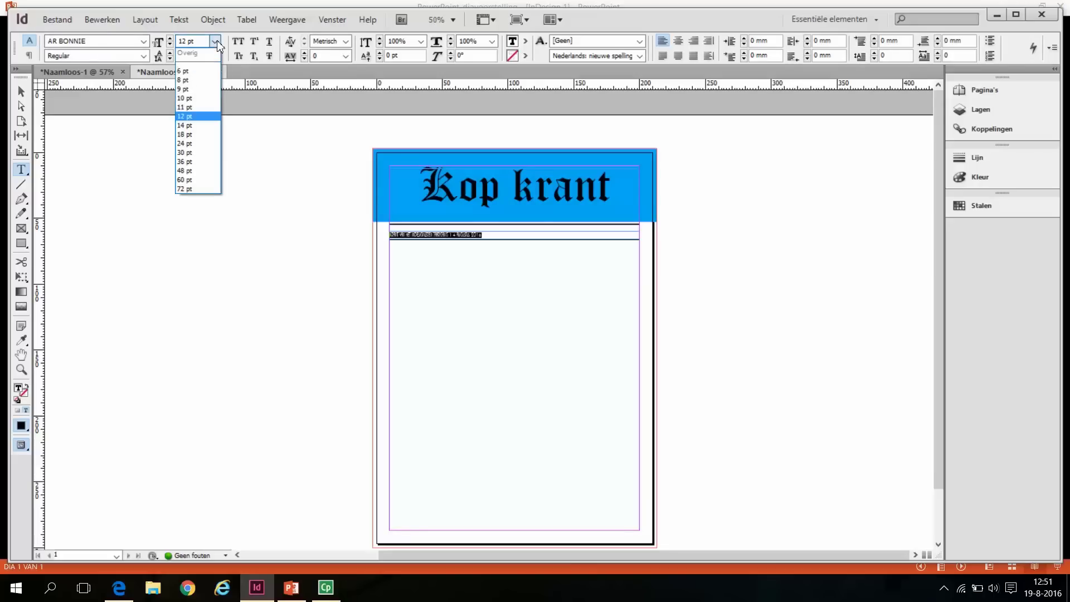
{"action": "left_click", "coordinate": [197, 134]}
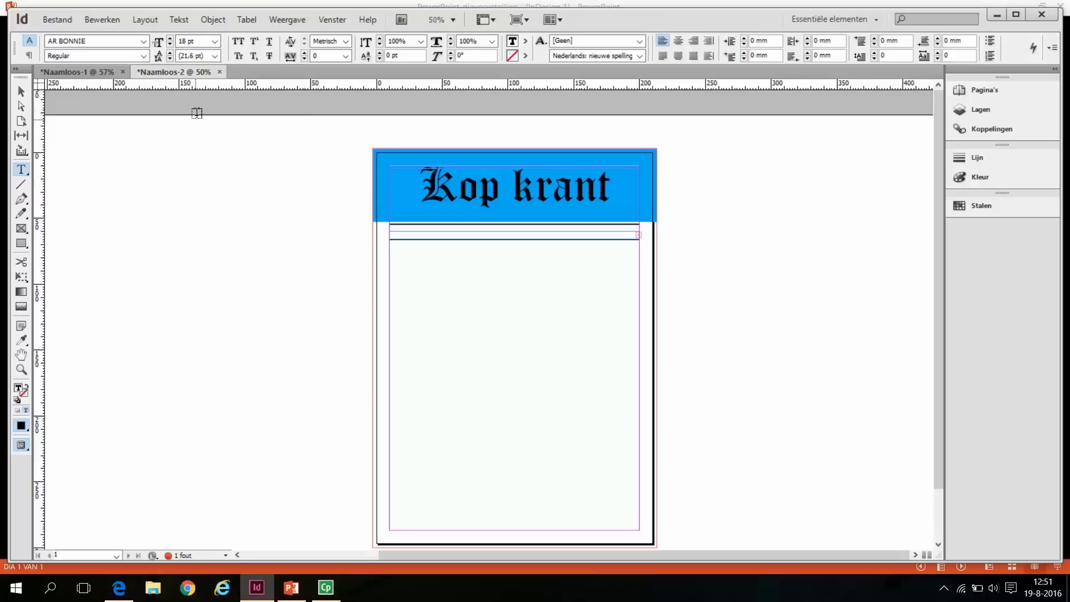
{"action": "left_click", "coordinate": [170, 38]}
{"action": "left_click", "coordinate": [170, 45]}
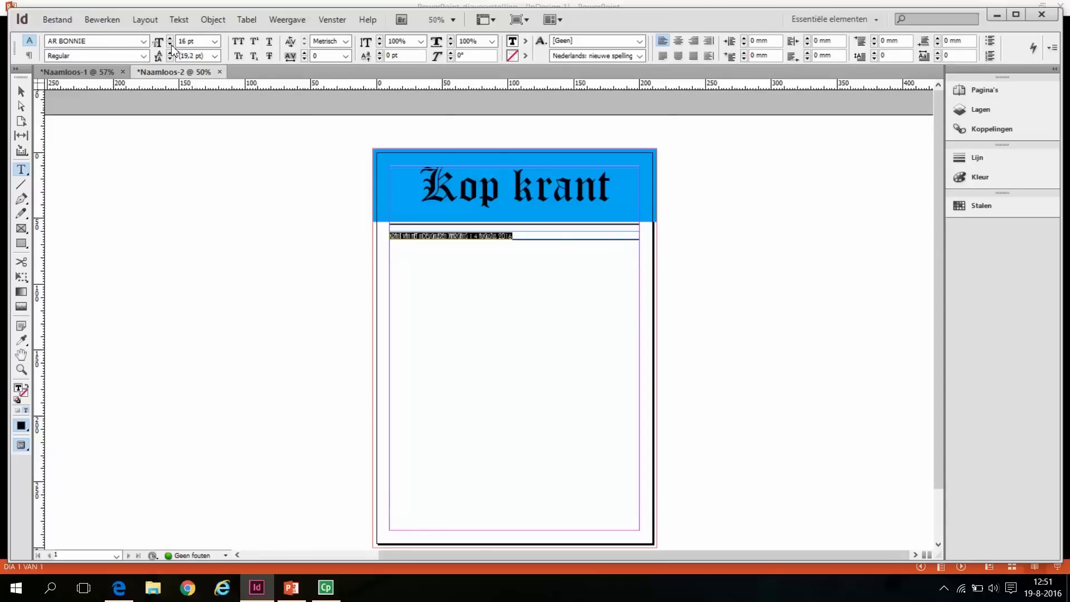
- Extend the text frame upward to the first dividing line, about 10.4 mm high, and set its text size to 20 pt
{"action": "left_click", "coordinate": [22, 91]}
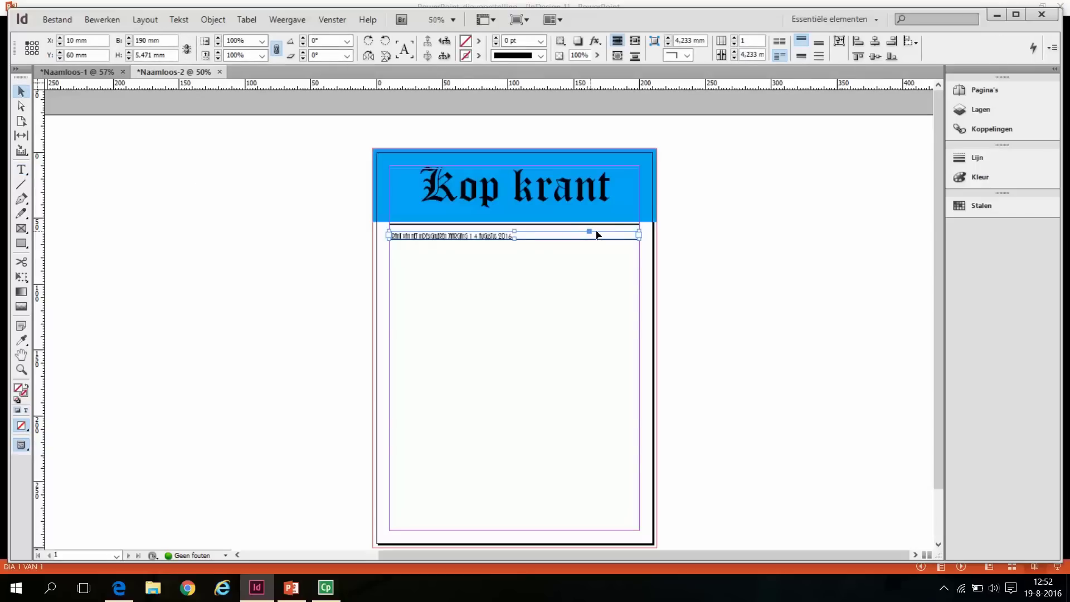
{"action": "left_click_drag", "start_coordinate": [515, 233], "coordinate": [515, 228]}
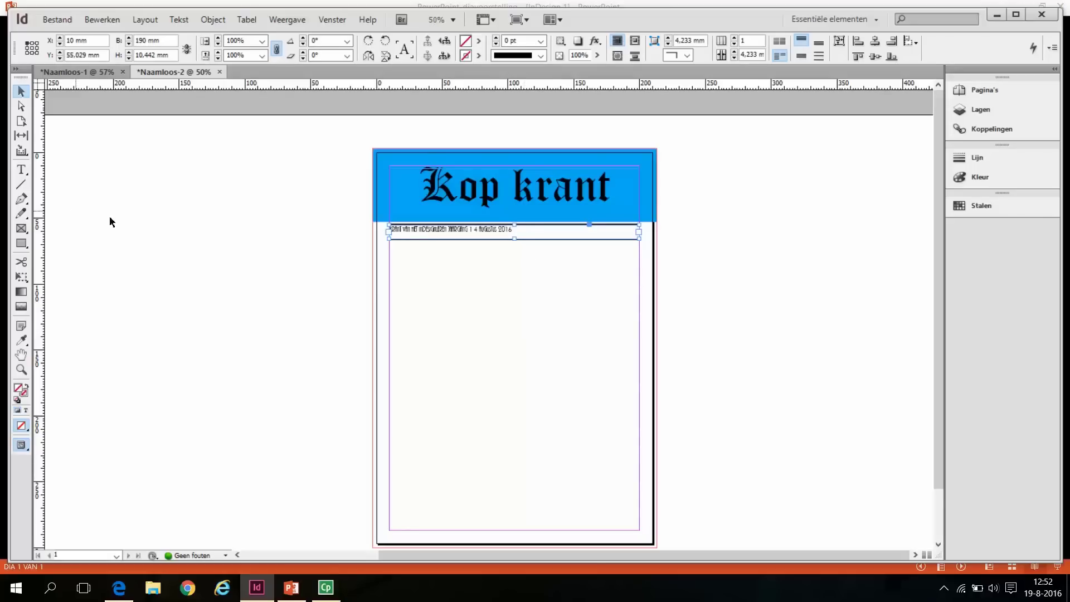
{"action": "double_click", "coordinate": [488, 232]}
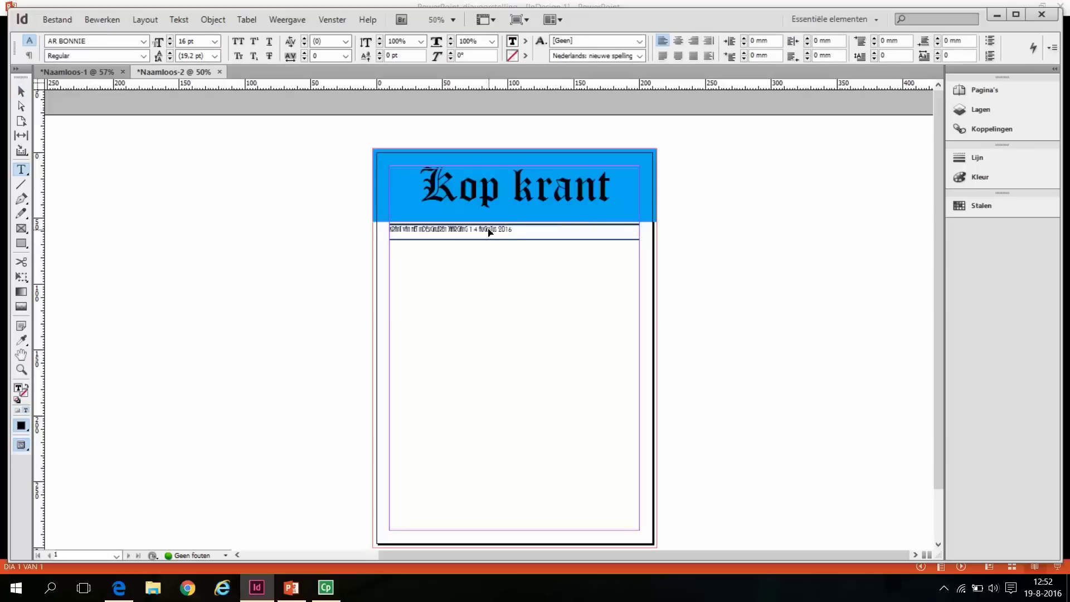
{"action": "left_click_drag", "start_coordinate": [520, 232], "coordinate": [387, 229]}
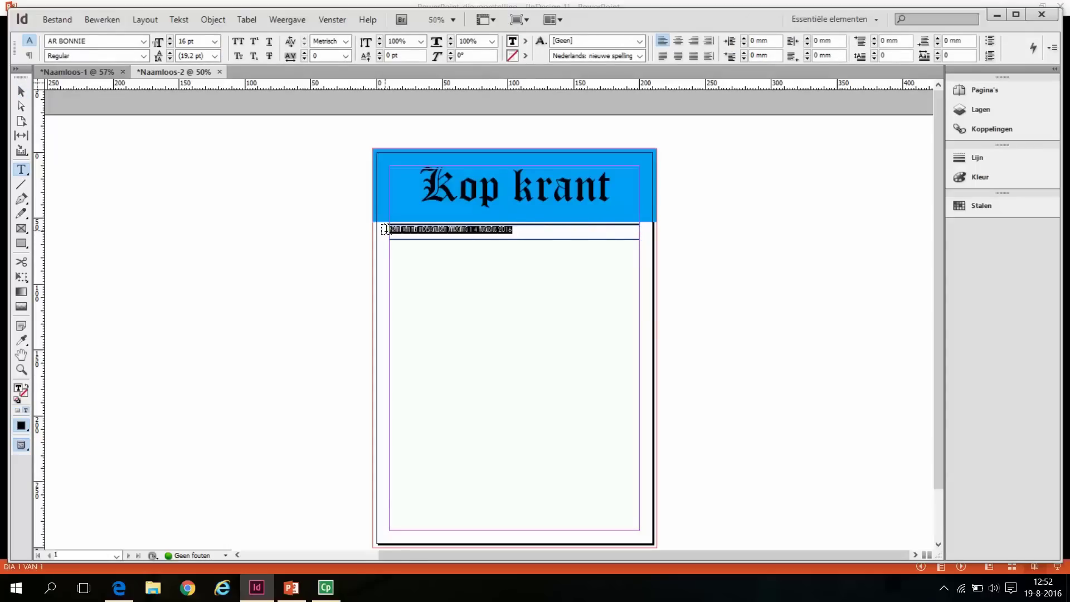
{"action": "left_click", "coordinate": [170, 38]}
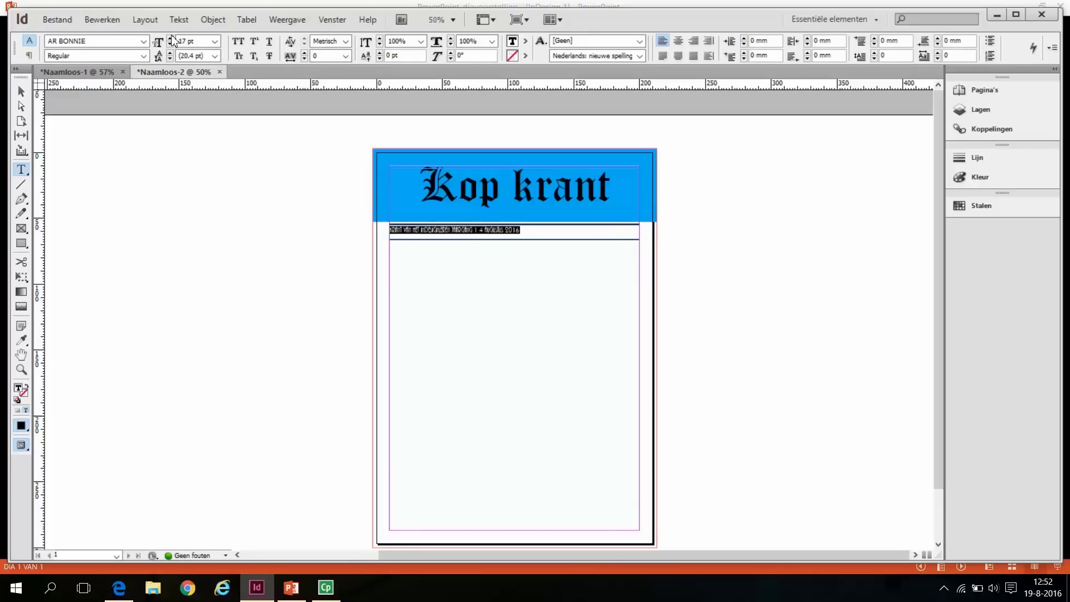
{"action": "left_click", "coordinate": [170, 38]}
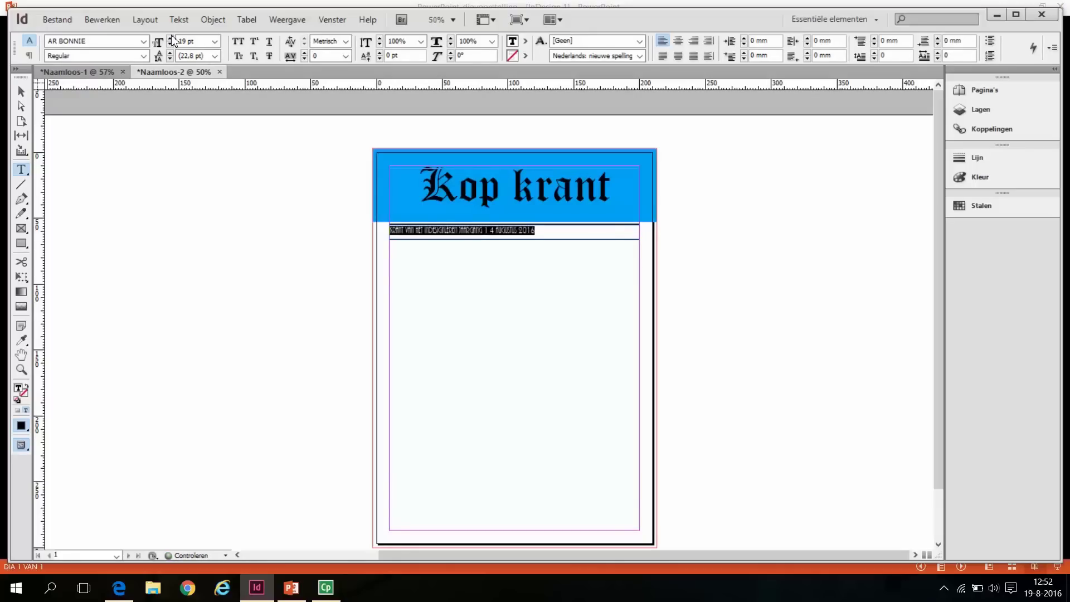
{"action": "left_click", "coordinate": [170, 38]}
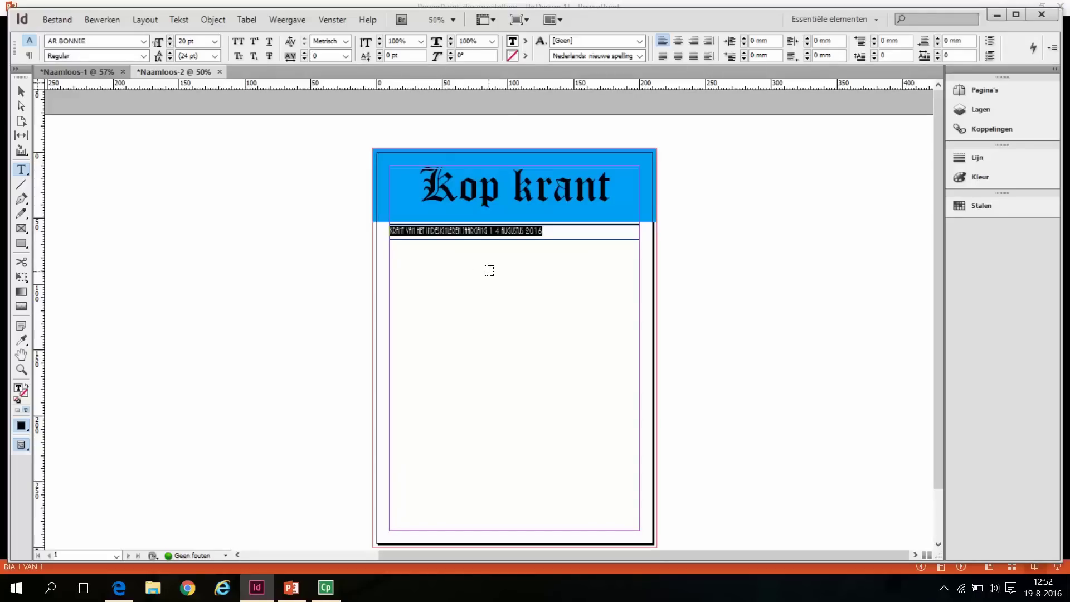
- Space out the text between the dividing lines so the title, "jaargang 1" and "4 augustus 2016" spread across the full frame width
{"action": "left_click", "coordinate": [492, 232]}
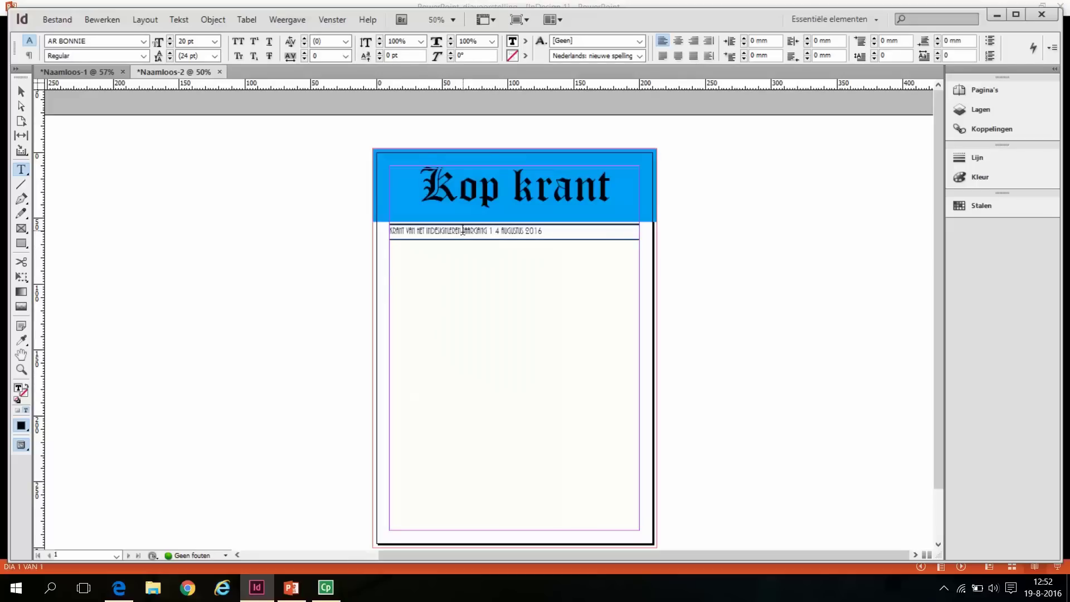
{"action": "key", "text": "ctrl+Left"}
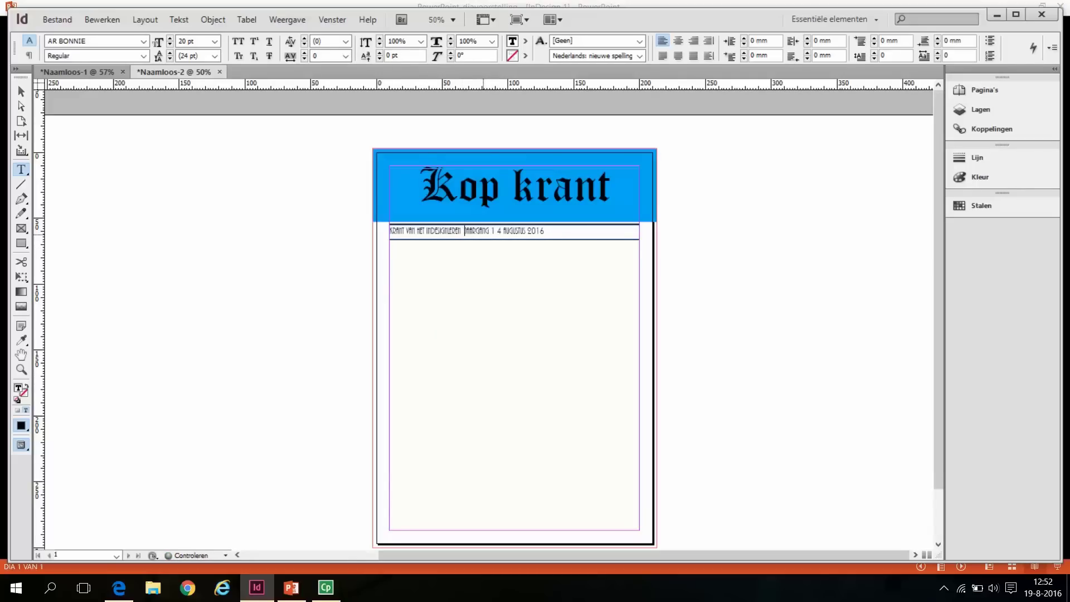
{"action": "left_click", "coordinate": [527, 230]}
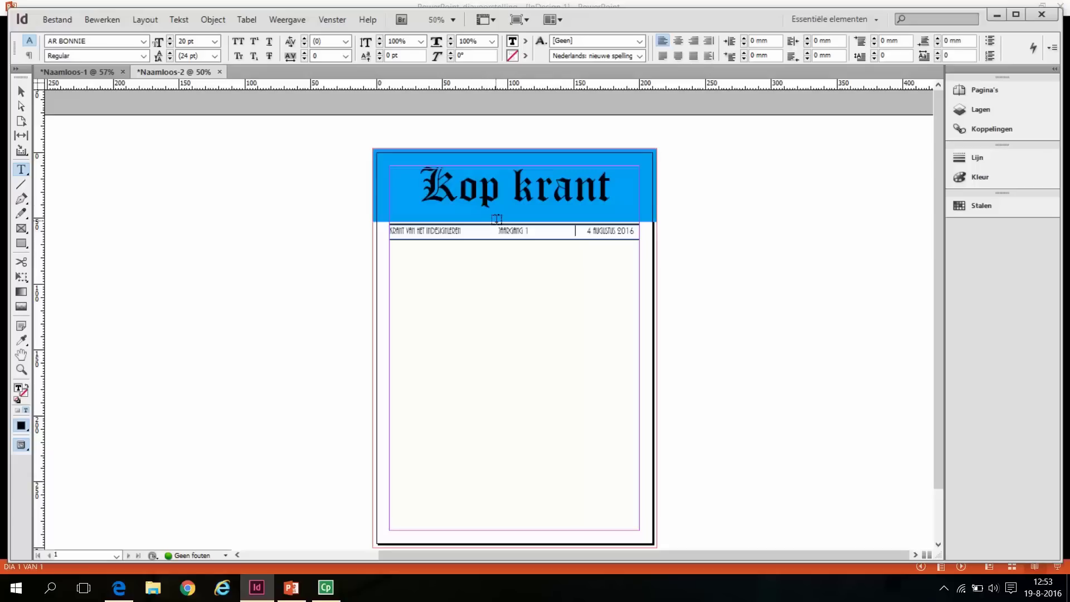
{"action": "key", "text": "Delete"}
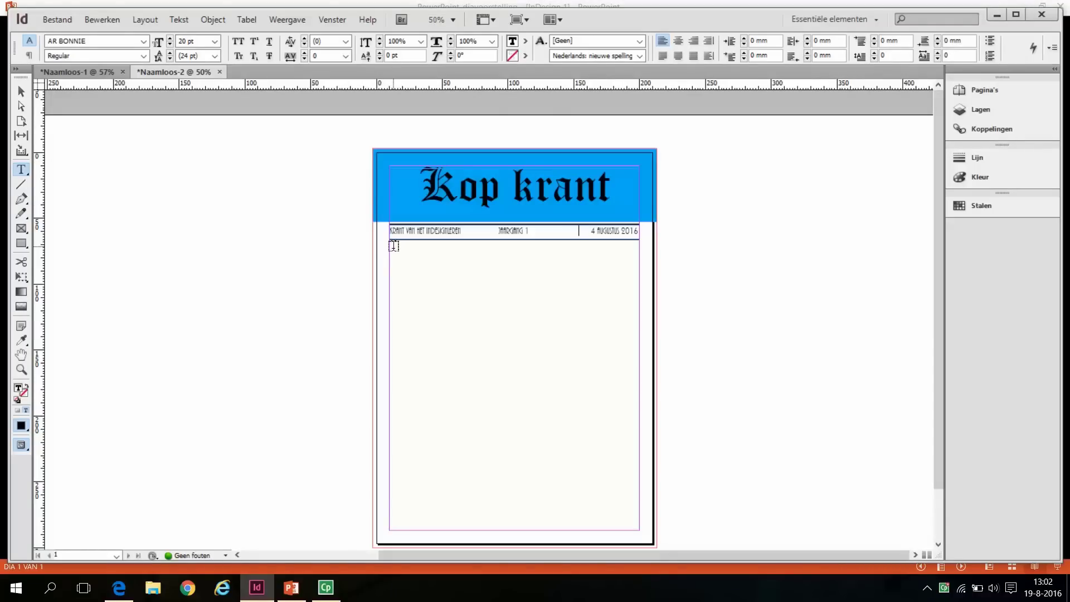
- Draw a text frame about 190 mm wide from below the second dividing line to the bottom margin, with text set to Arial 9 pt
{"action": "left_click_drag", "start_coordinate": [391, 245], "coordinate": [639, 530]}
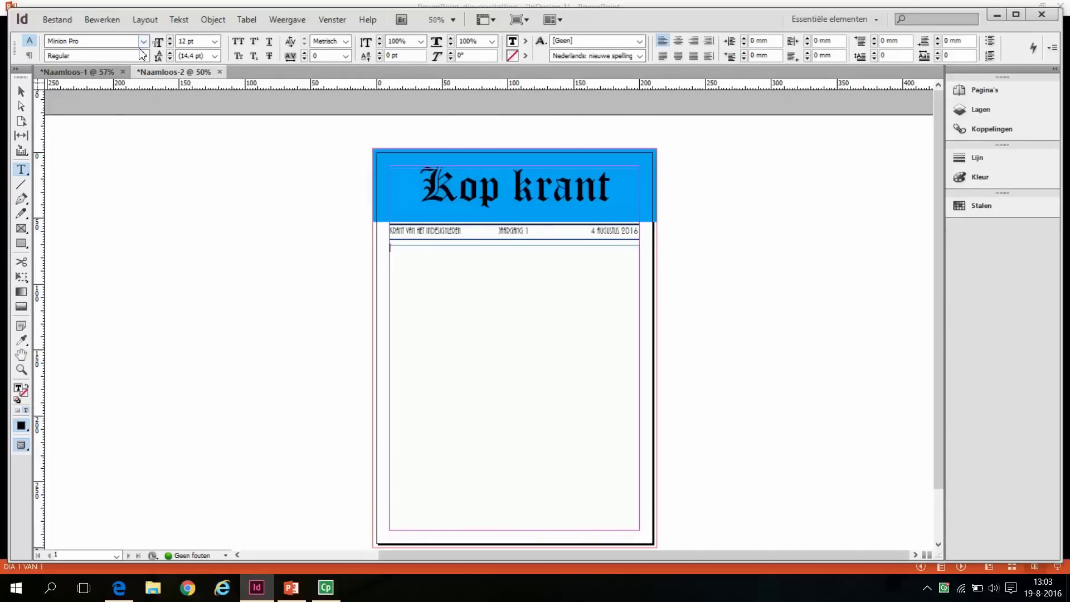
{"action": "left_click", "coordinate": [144, 41]}
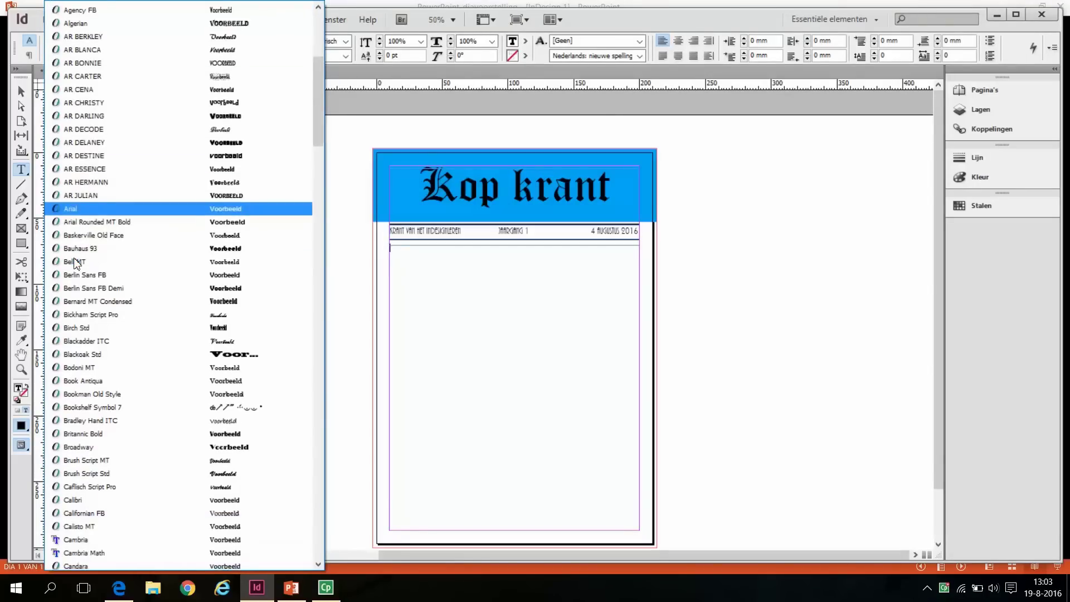
{"action": "left_click", "coordinate": [74, 260]}
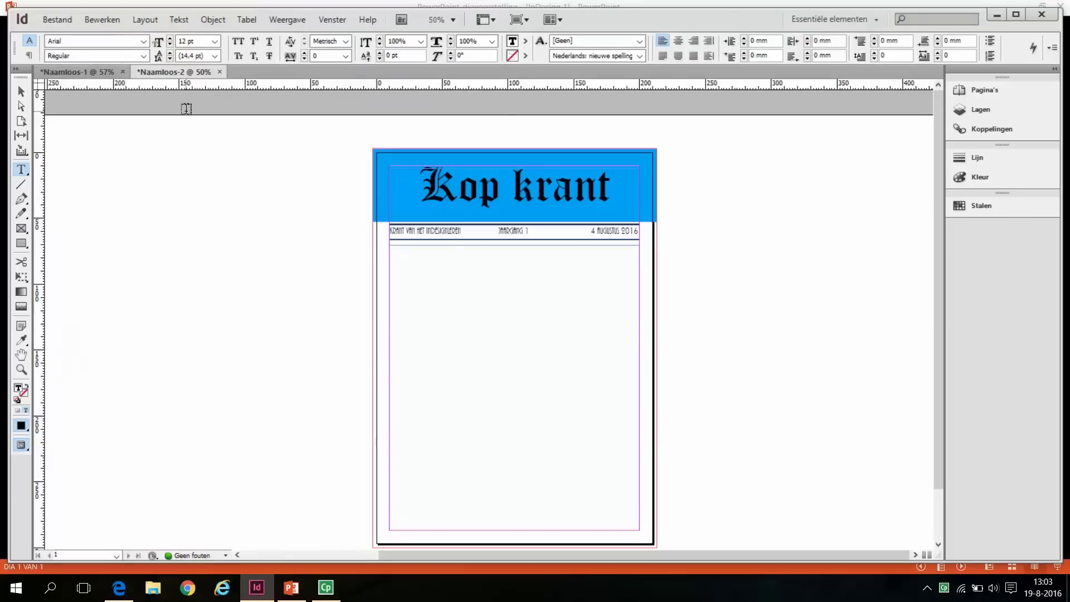
{"action": "left_click", "coordinate": [215, 41]}
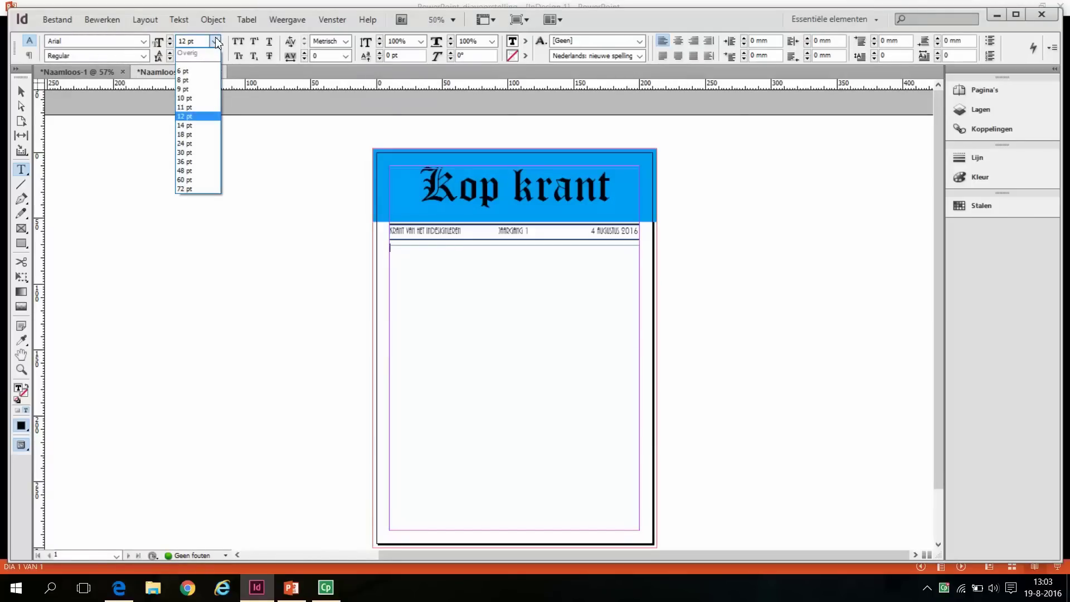
{"action": "left_click", "coordinate": [205, 88]}
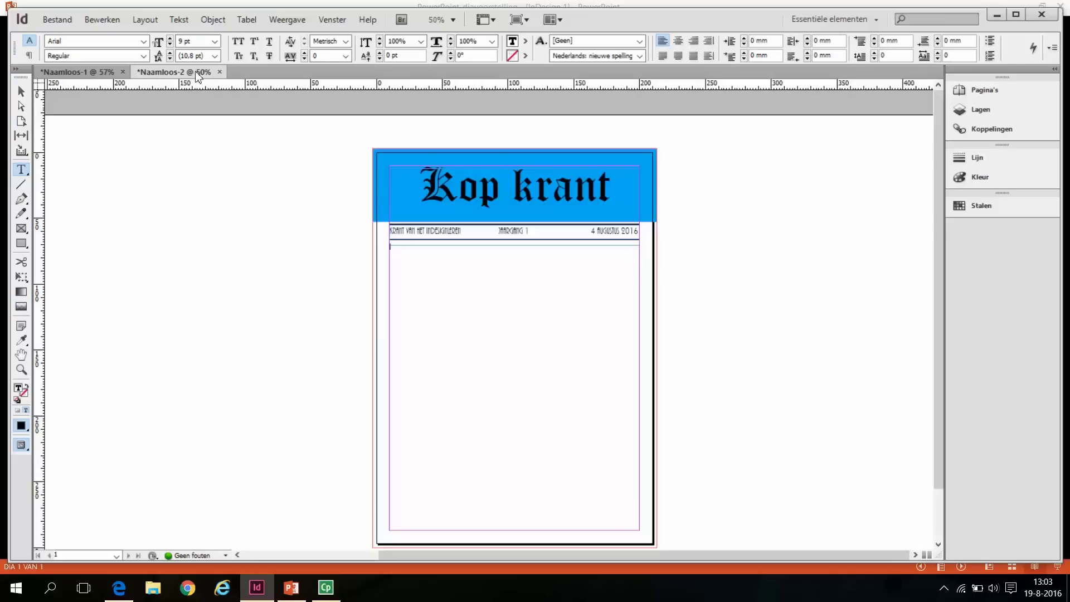
- Fill the large text frame with placeholder text and divide it into four columns
{"action": "left_click", "coordinate": [186, 26]}
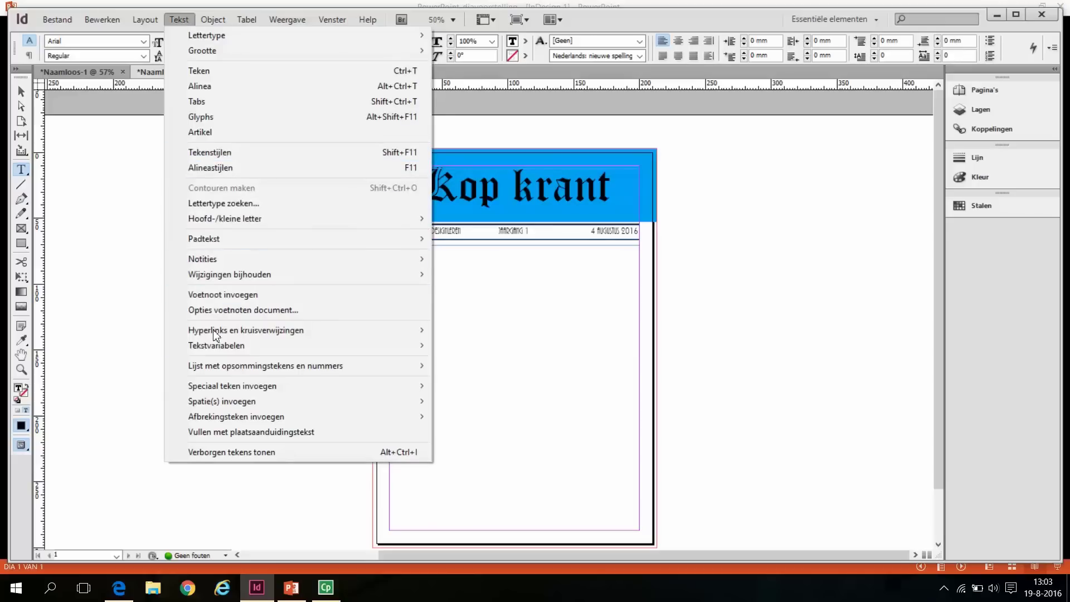
{"action": "left_click", "coordinate": [243, 434]}
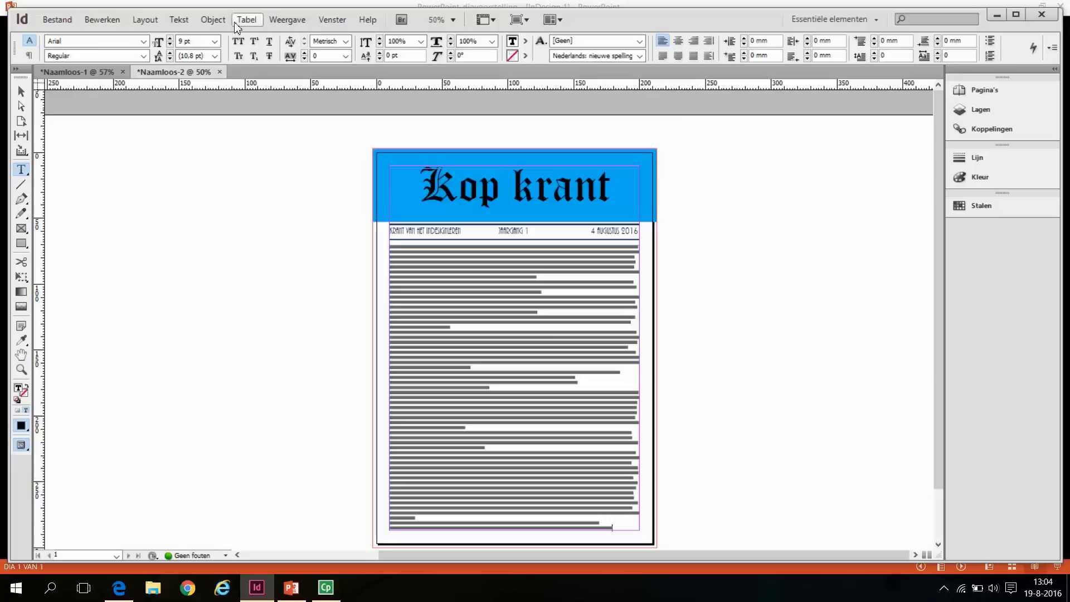
{"action": "left_click", "coordinate": [208, 21]}
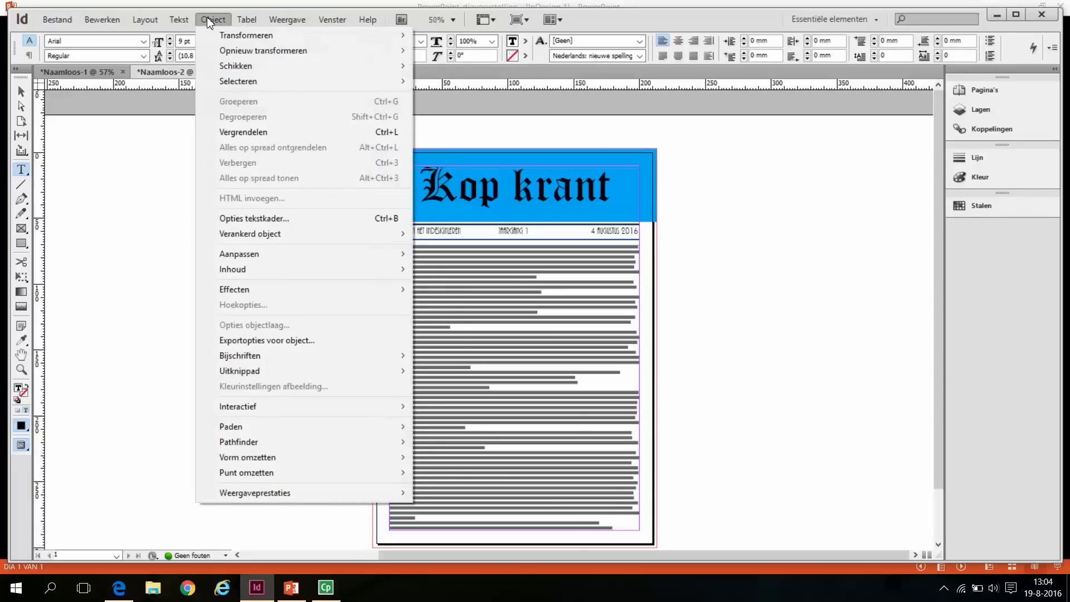
{"action": "left_click", "coordinate": [255, 219]}
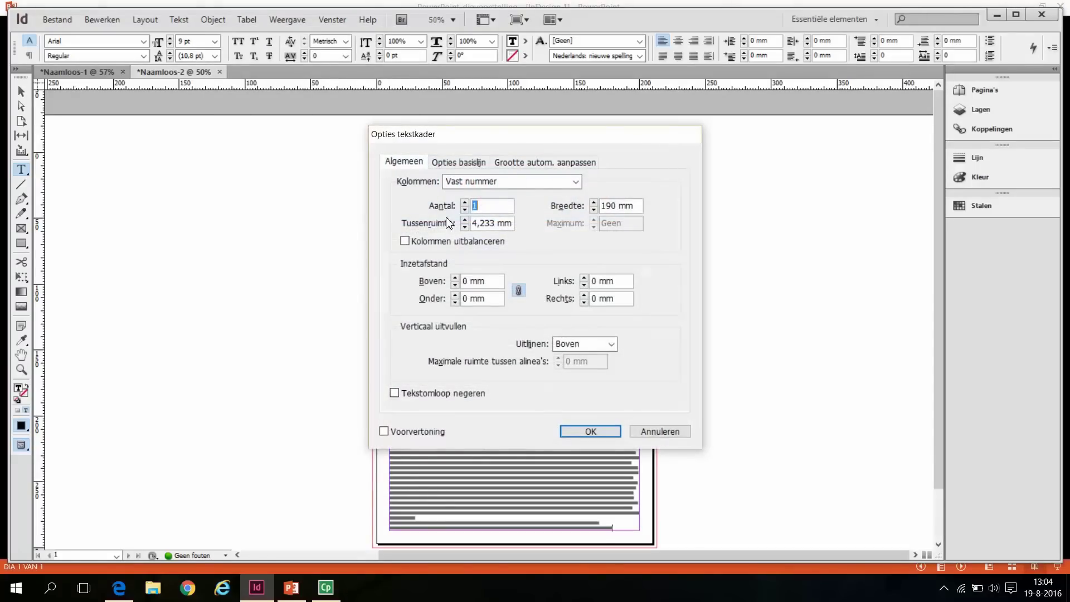
{"action": "left_click", "coordinate": [465, 203]}
{"action": "left_click", "coordinate": [465, 203]}
{"action": "left_click", "coordinate": [464, 203]}
{"action": "left_click", "coordinate": [593, 433]}
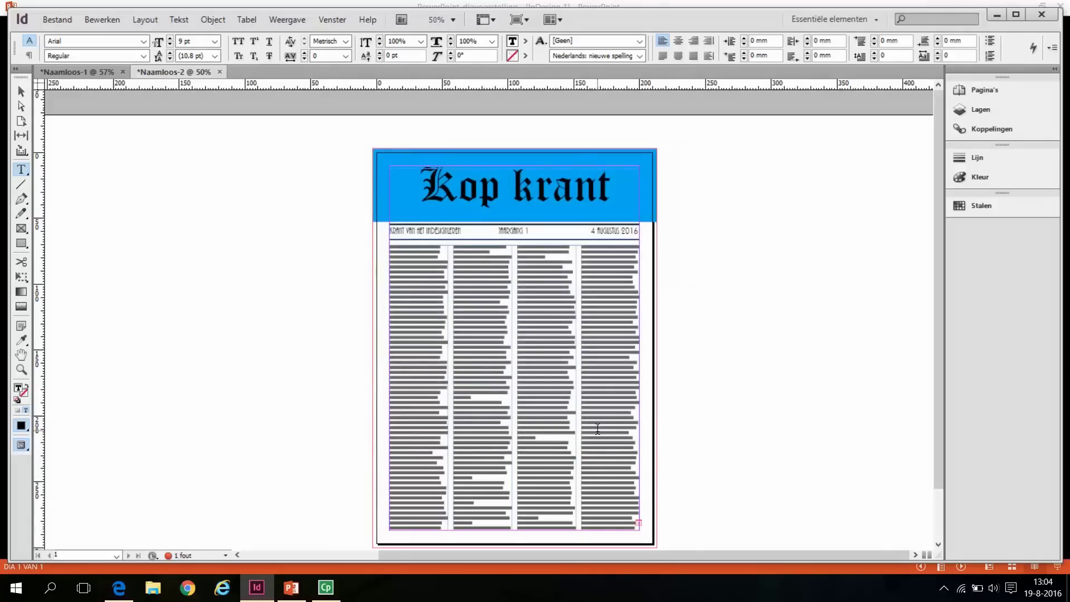